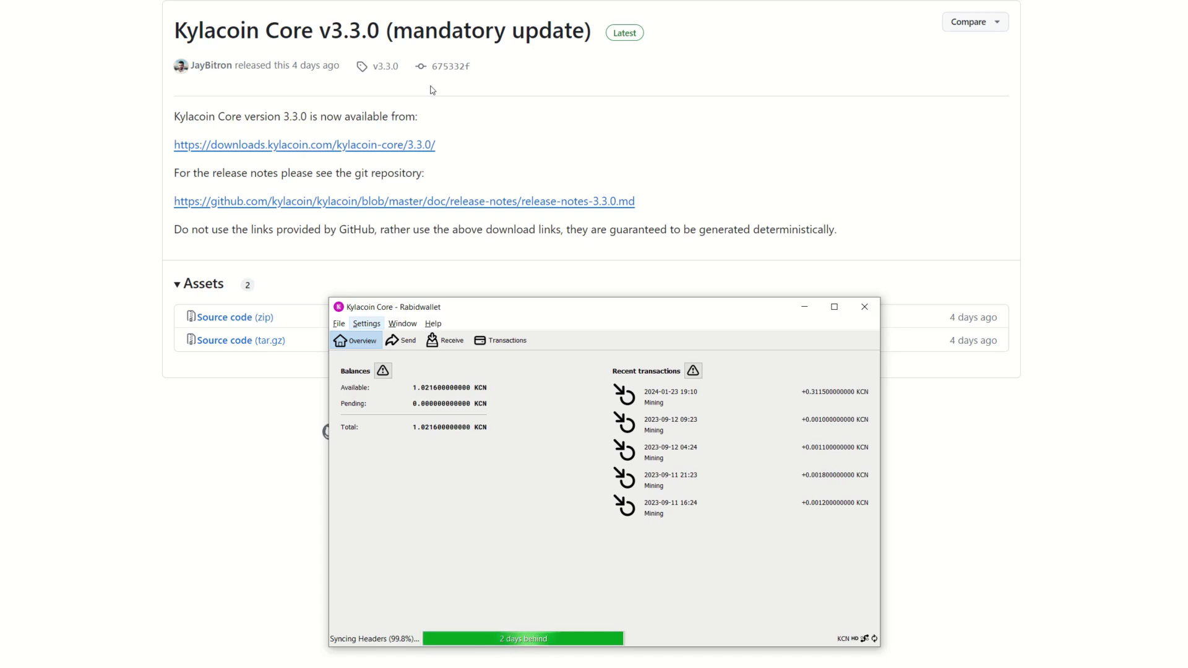
Step: Follow the downloads.kylacoin.com link in the v3.3.0 release notes to the Kylacoin Core 3.3.0 downloads
click(238, 146)
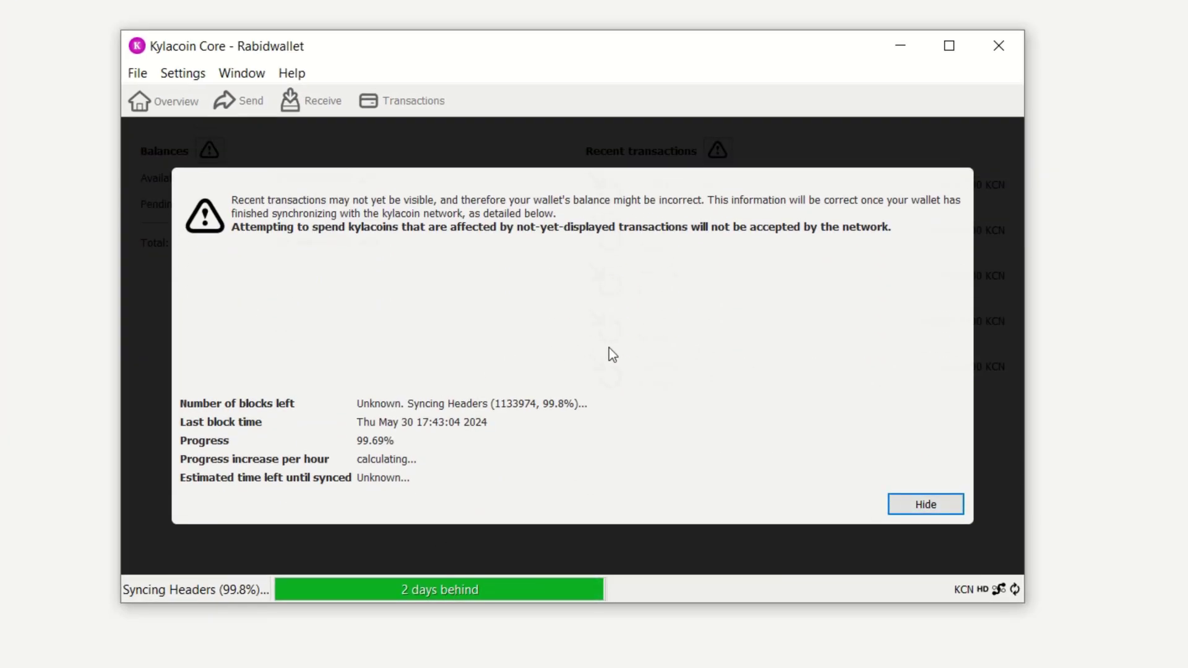
Step: Hide the sync warning to reveal the Rabidwallet balances and recent mining transactions
click(891, 504)
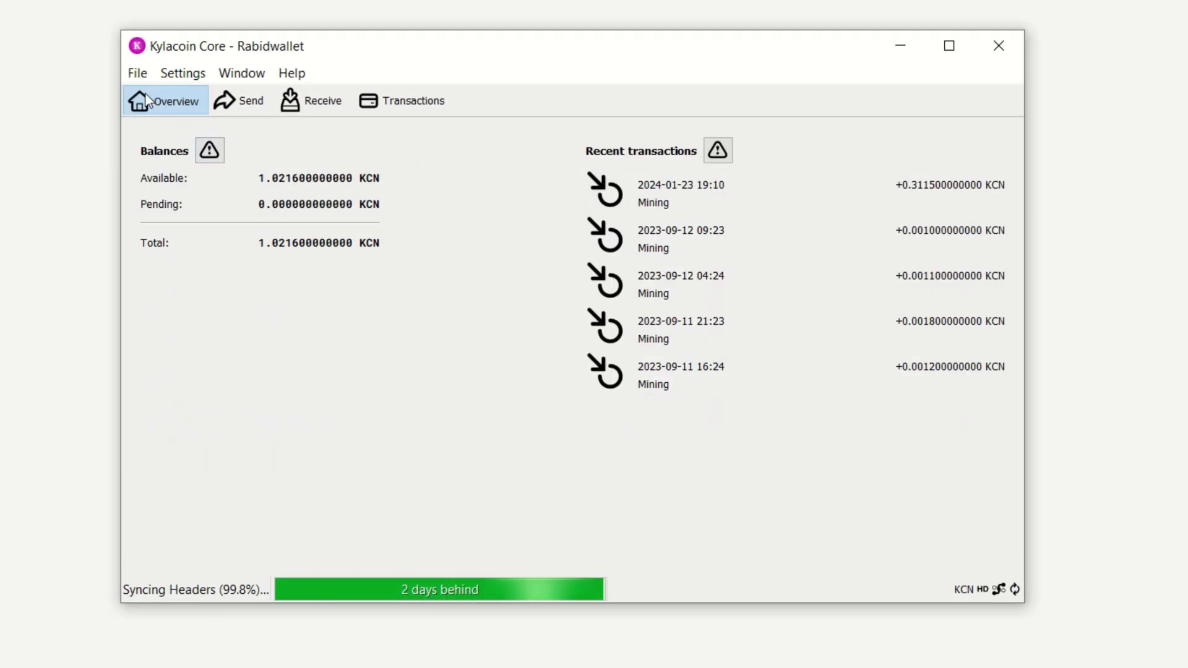
click(137, 75)
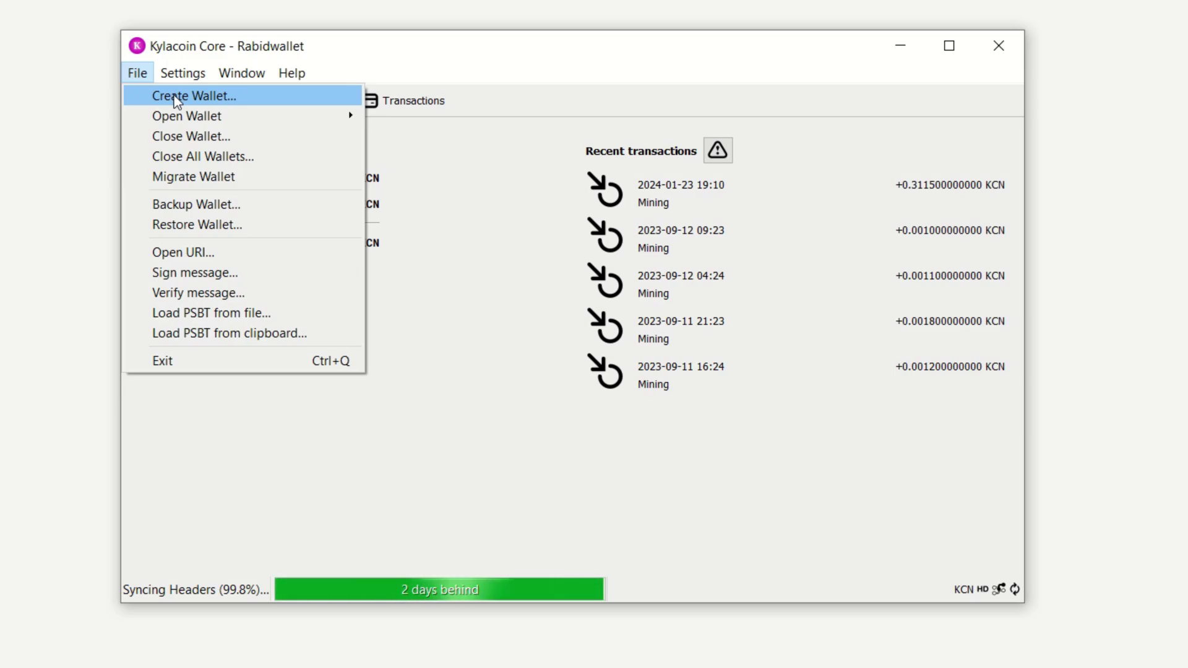
Step: On the Receive page, open the existing Mining request and select its address
click(142, 75)
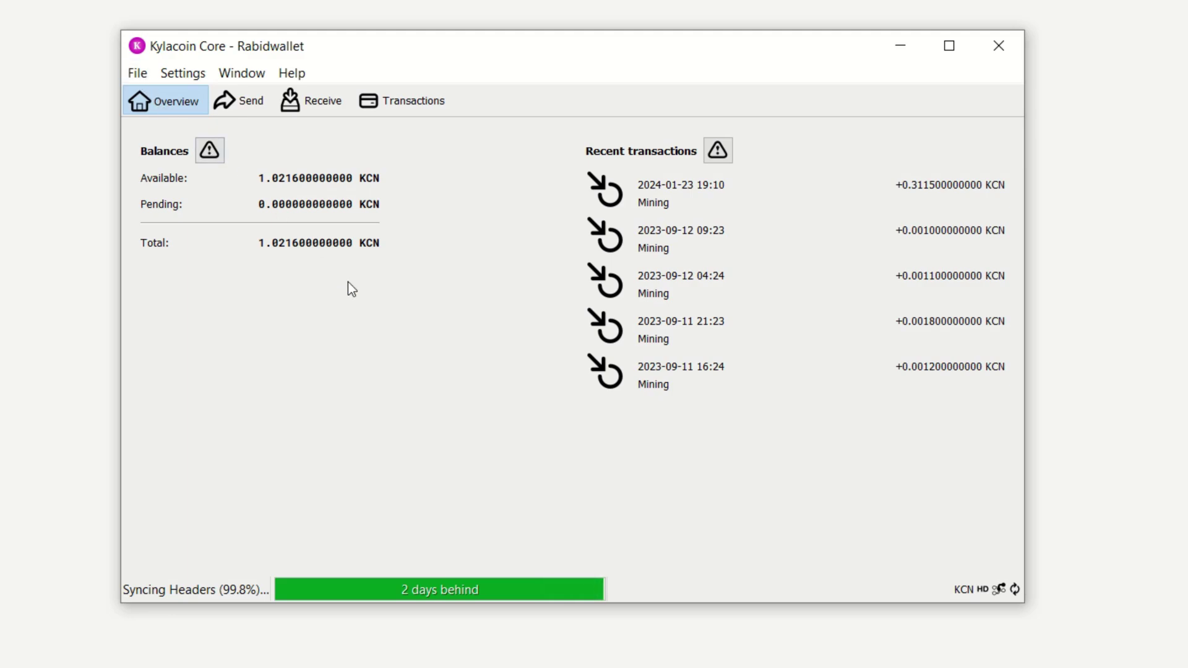
click(321, 103)
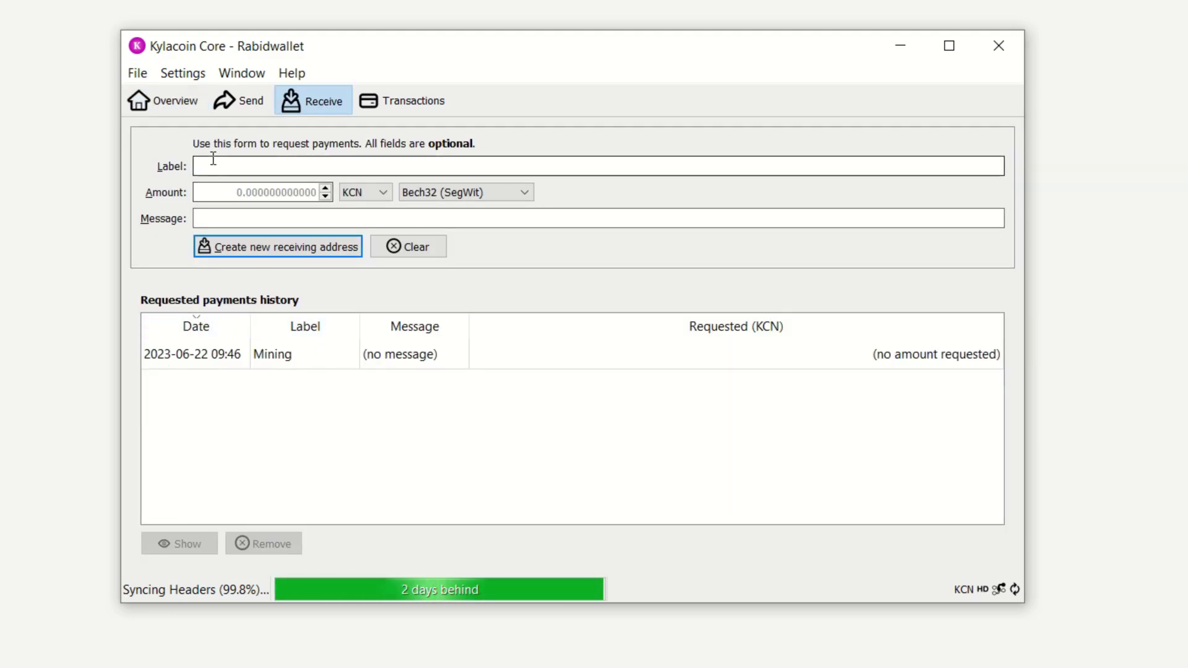
text(cpu mining)
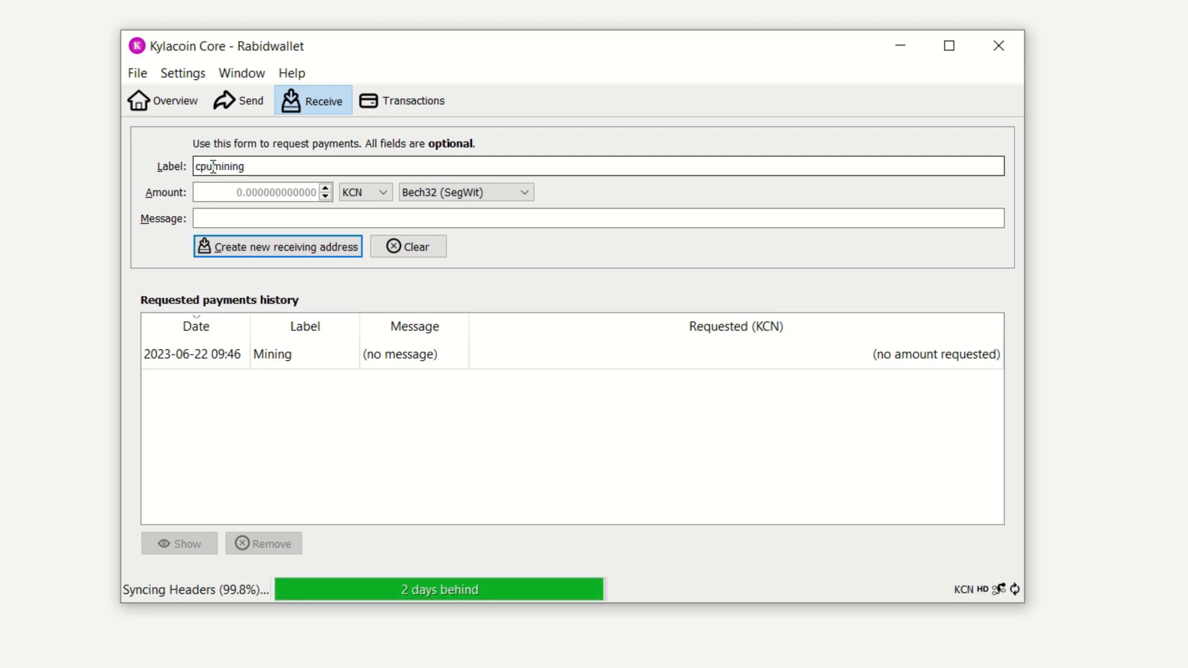
key(BackSpace)
key(BackSpace)
key(BackSpace)
key(BackSpace)
key(BackSpace)
key(BackSpace)
key(BackSpace)
key(BackSpace)
key(BackSpace)
key(BackSpace)
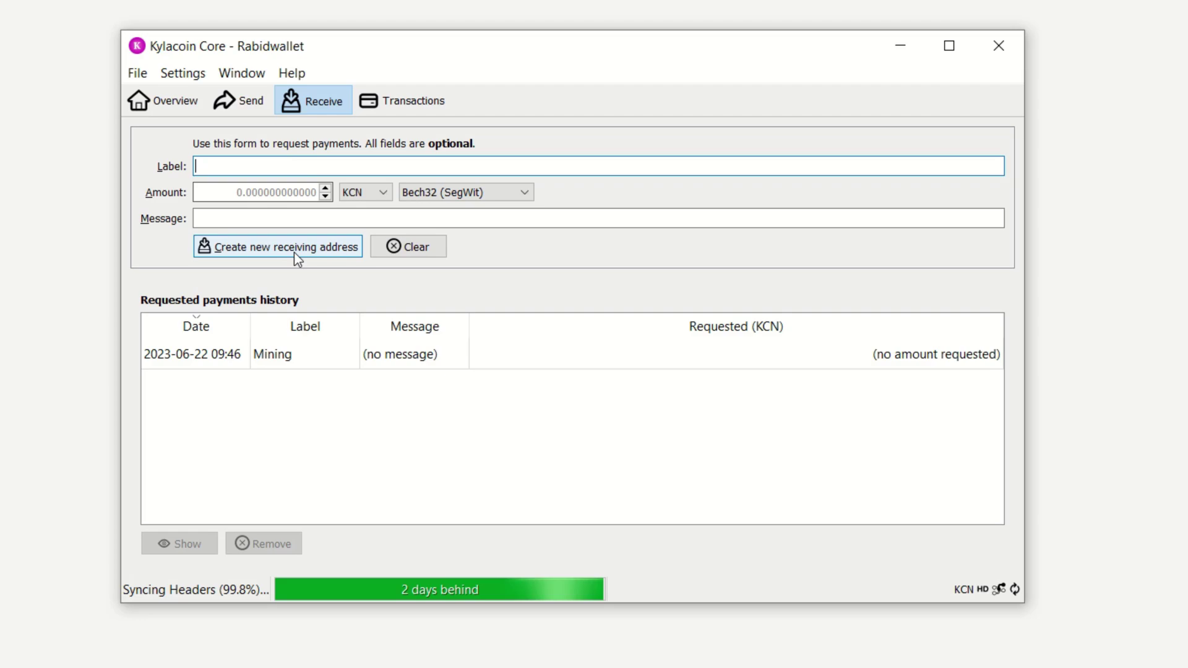
click(266, 362)
double_click(269, 365)
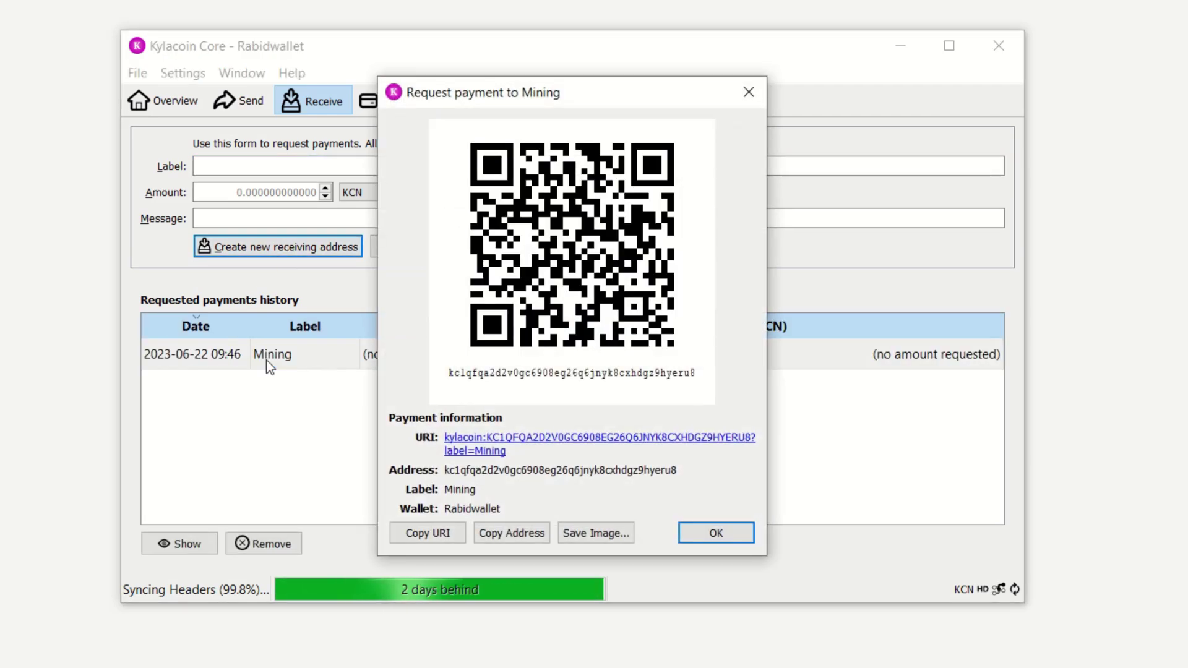
drag(451, 474, 687, 478)
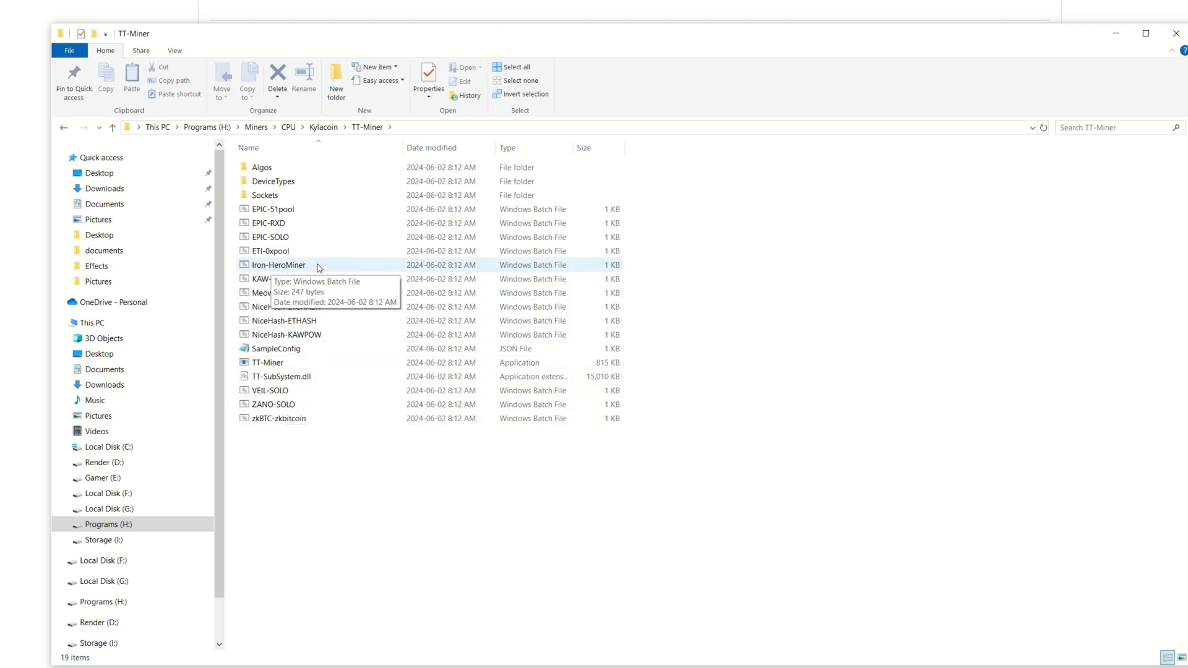
Step: Rename the Iron-HeroMiner batch file to Kylacoin
click(280, 267)
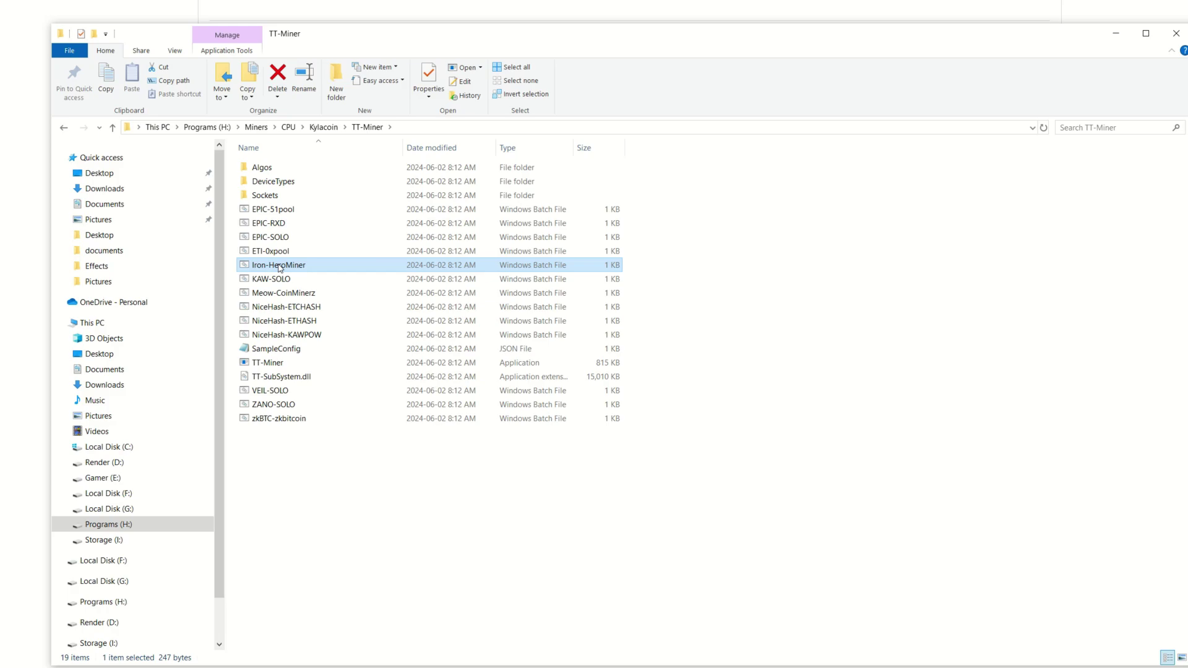
click(286, 268)
click(308, 266)
key(BackSpace)
key(BackSpace)
key(BackSpace)
key(BackSpace)
key(BackSpace)
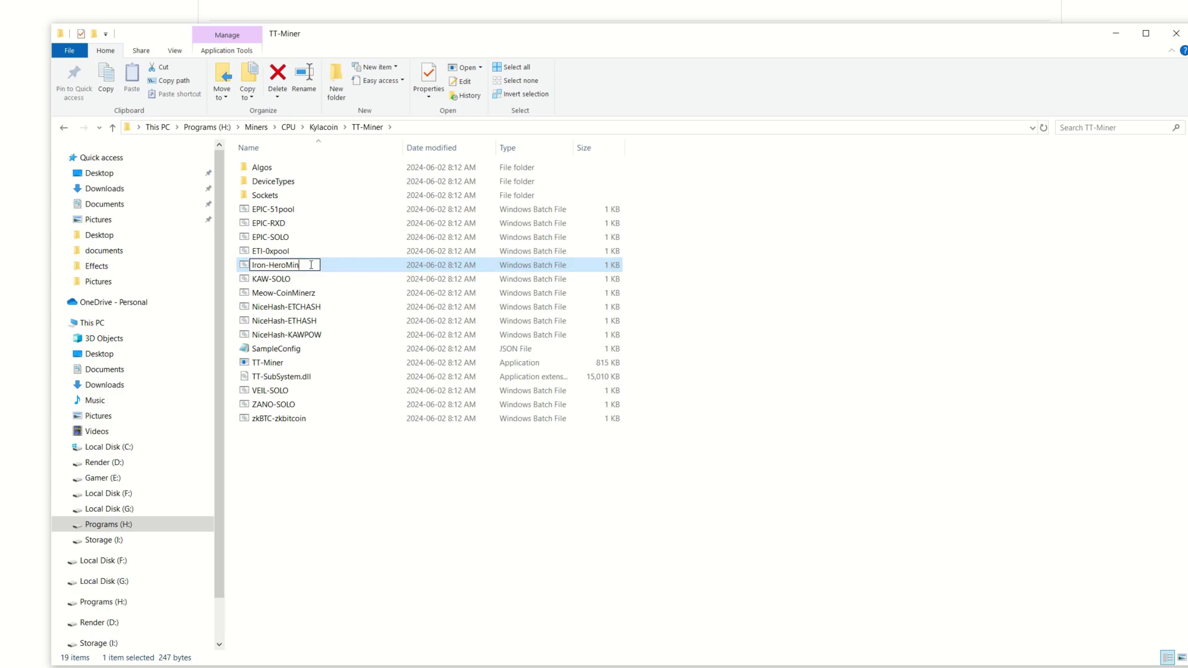
key(BackSpace)
key(BackSpace)
key(BackSpace)
key(BackSpace)
key(BackSpace)
key(BackSpace)
key(BackSpace)
key(BackSpace)
key(BackSpace)
text(Kylacoin)
key(Return)
Step: Choose Edit on the Kylacoin batch file and expand SmartScreen's More info
right_click(263, 280)
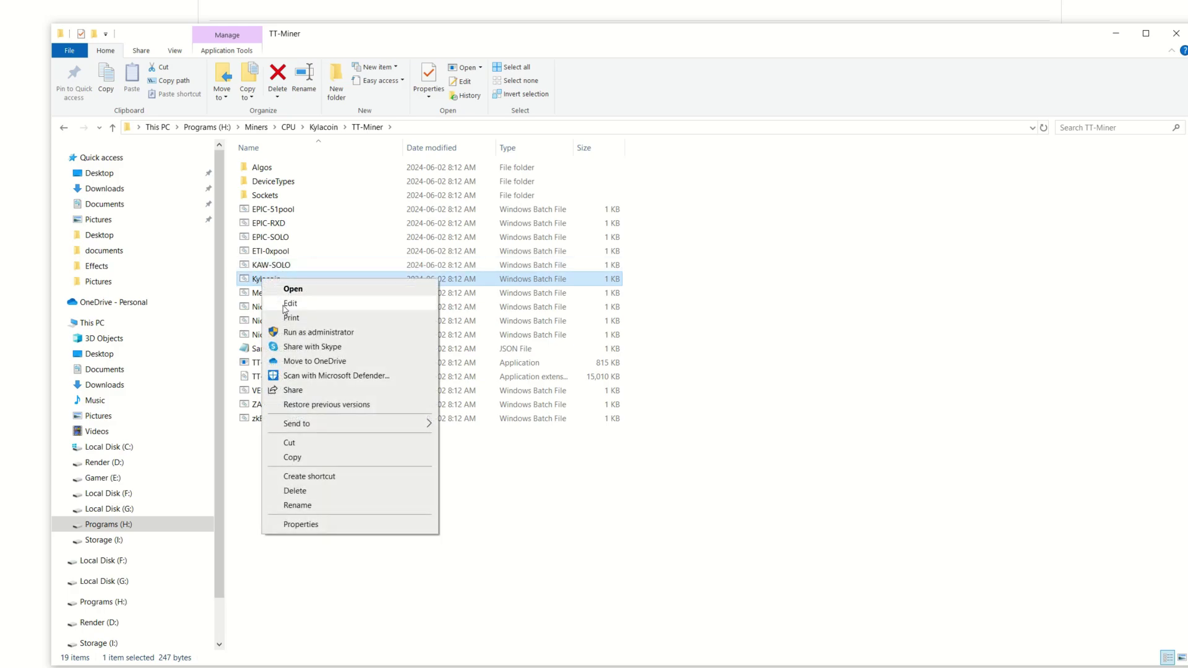
click(286, 305)
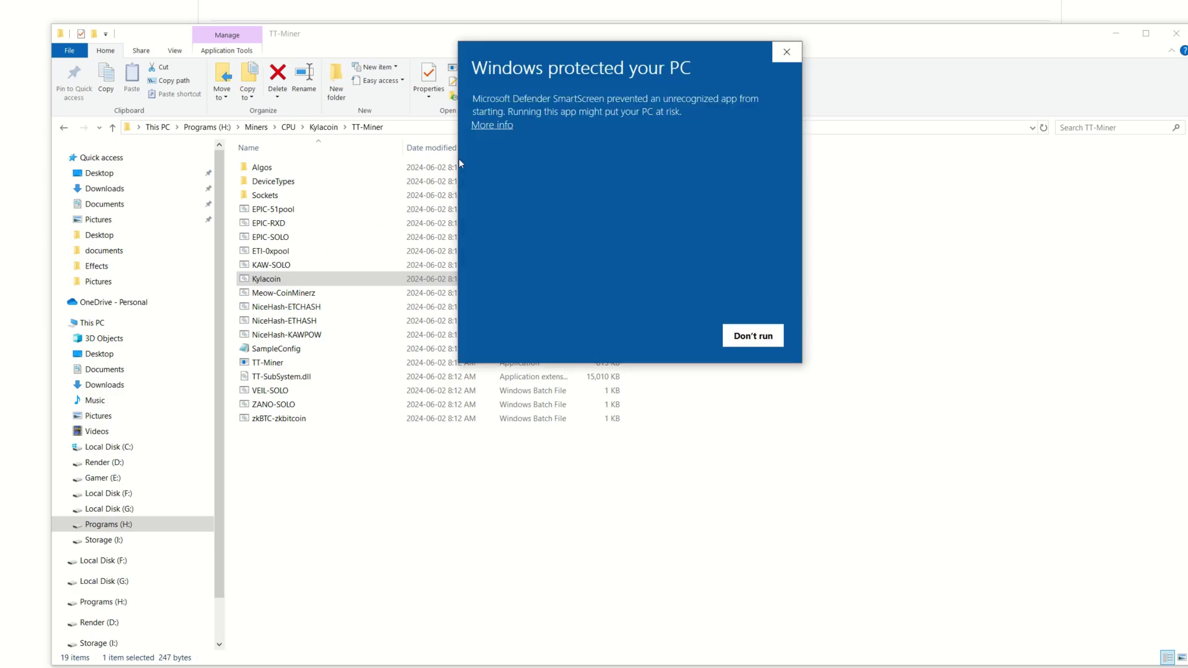
click(492, 125)
Step: Let the file open in Notepad and change the algorithm from fishhash to flex
click(667, 341)
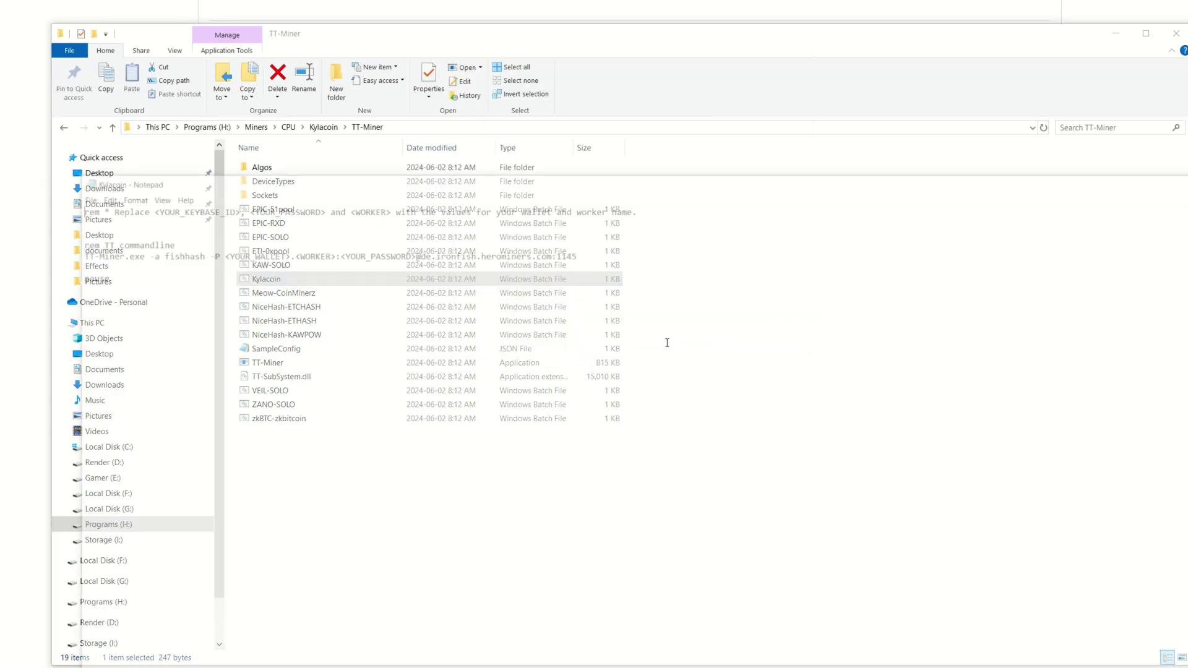
drag(220, 172, 506, 140)
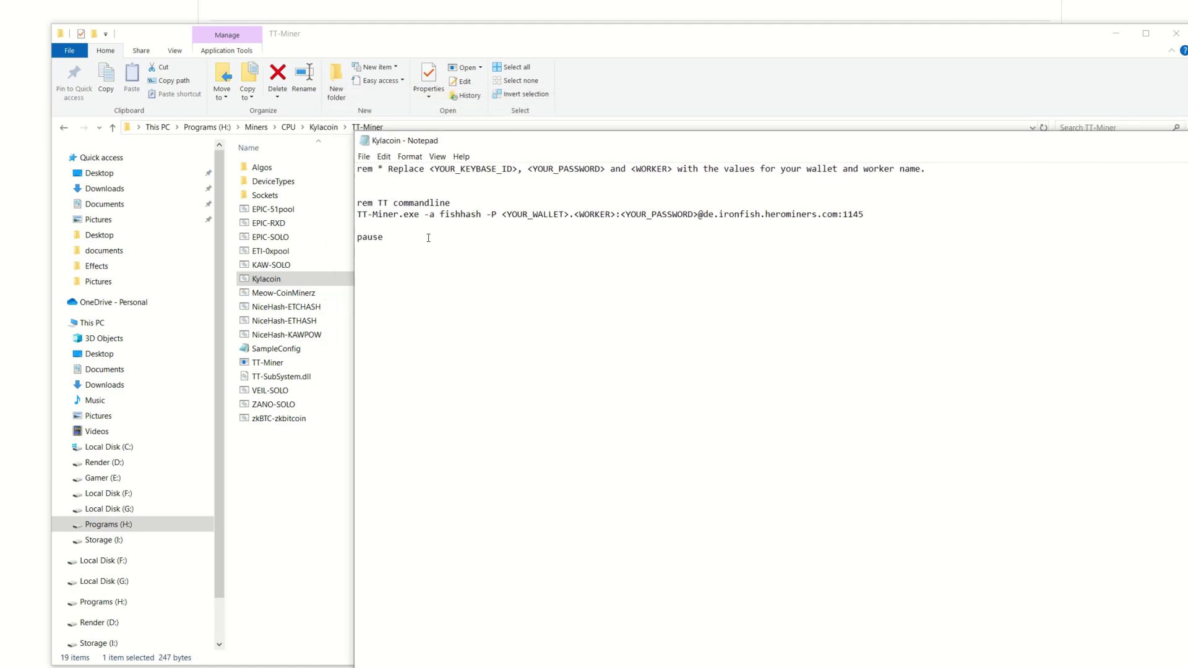
click(464, 229)
key(BackSpace)
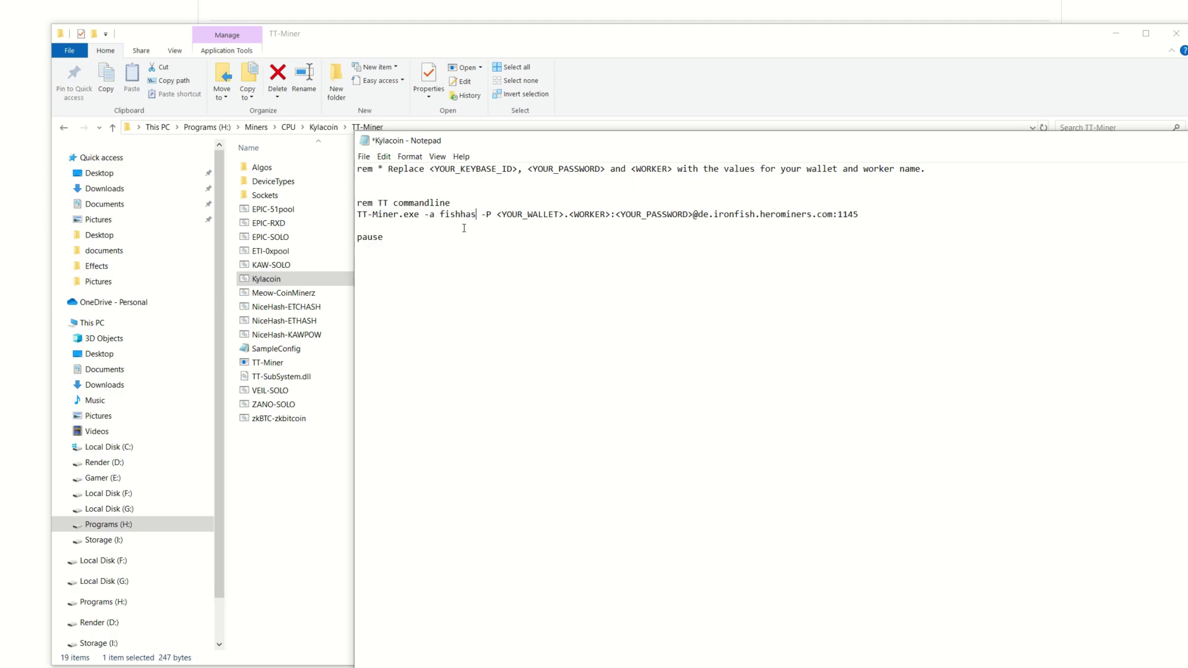
key(BackSpace)
key(BackSpace)
key(BackSpace)
key(BackSpace)
key(BackSpace)
key(BackSpace)
key(BackSpace)
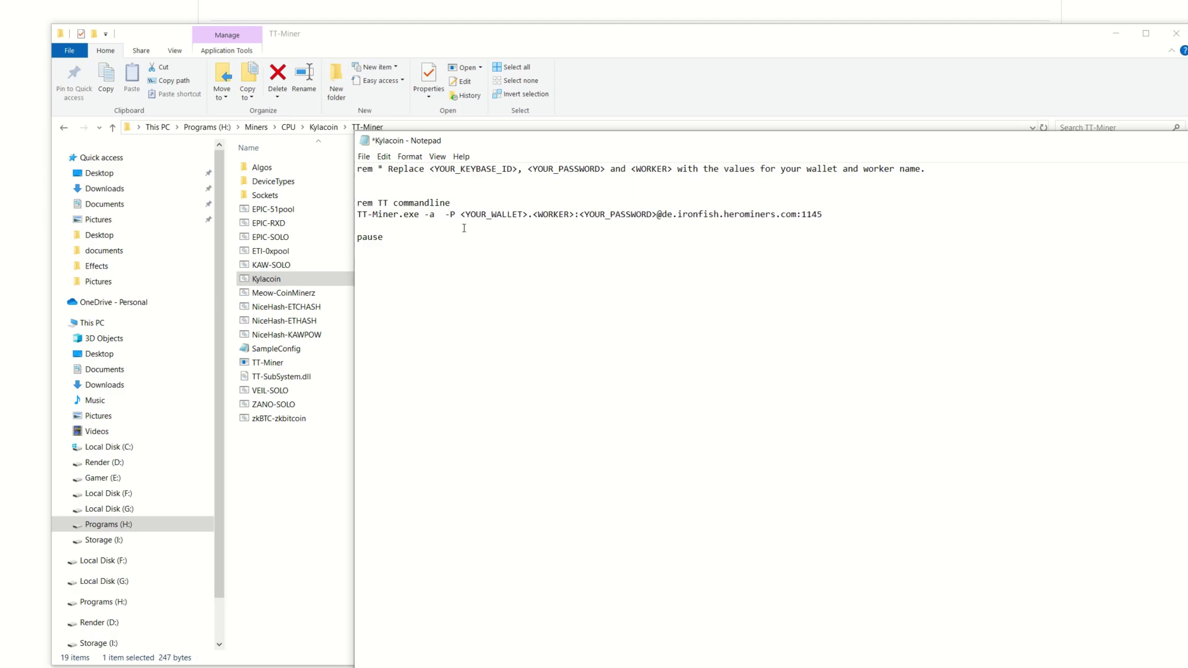
text(flex)
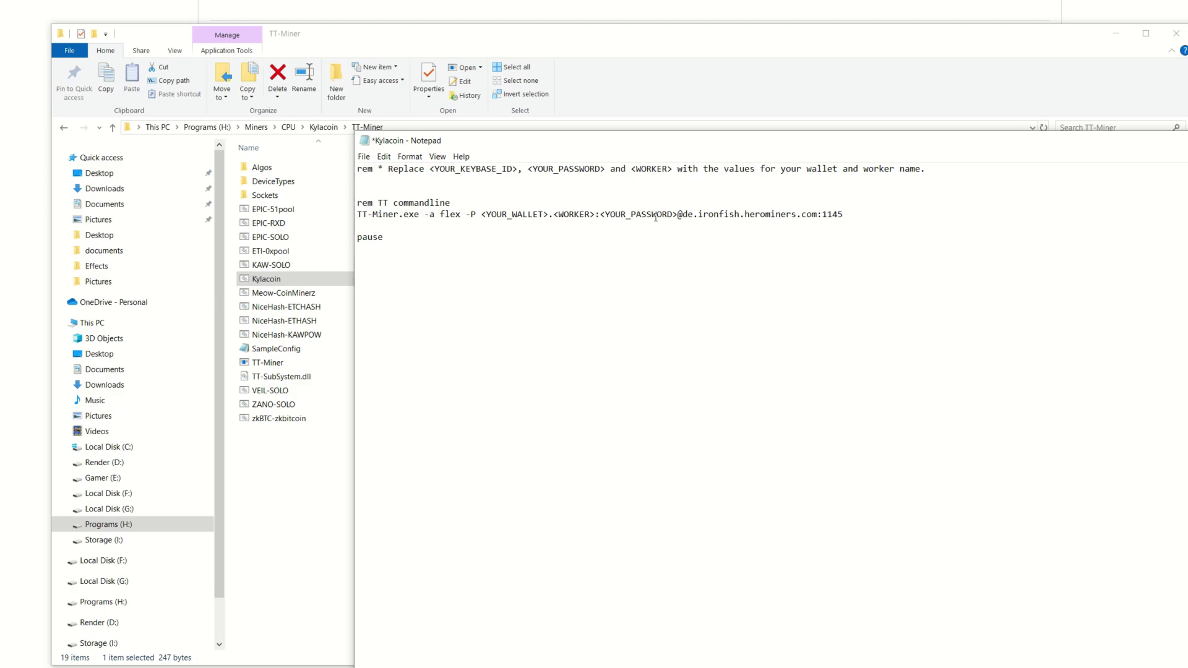
Step: Delete the <YOUR_PASSWORD> and <YOUR_WALLET> placeholders from the TT-Miner line
click(677, 215)
key(BackSpace)
key(BackSpace)
key(BackSpace)
key(BackSpace)
key(BackSpace)
key(BackSpace)
key(BackSpace)
key(BackSpace)
key(BackSpace)
key(BackSpace)
key(BackSpace)
key(BackSpace)
key(BackSpace)
key(BackSpace)
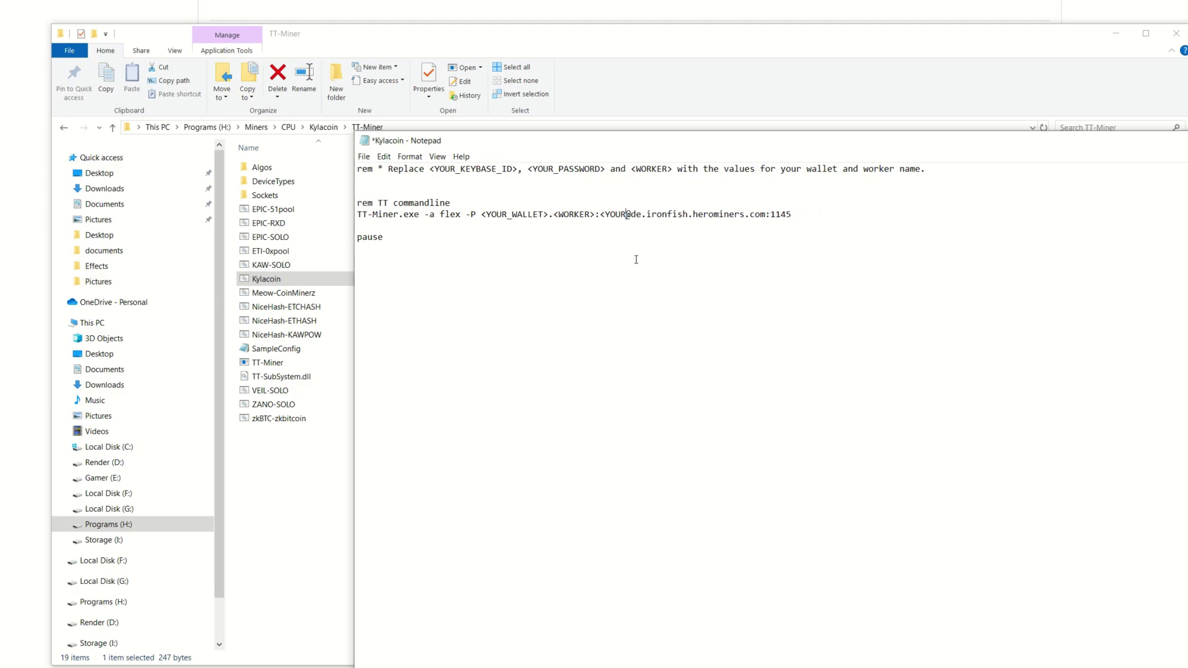
key(BackSpace)
key(BackSpace)
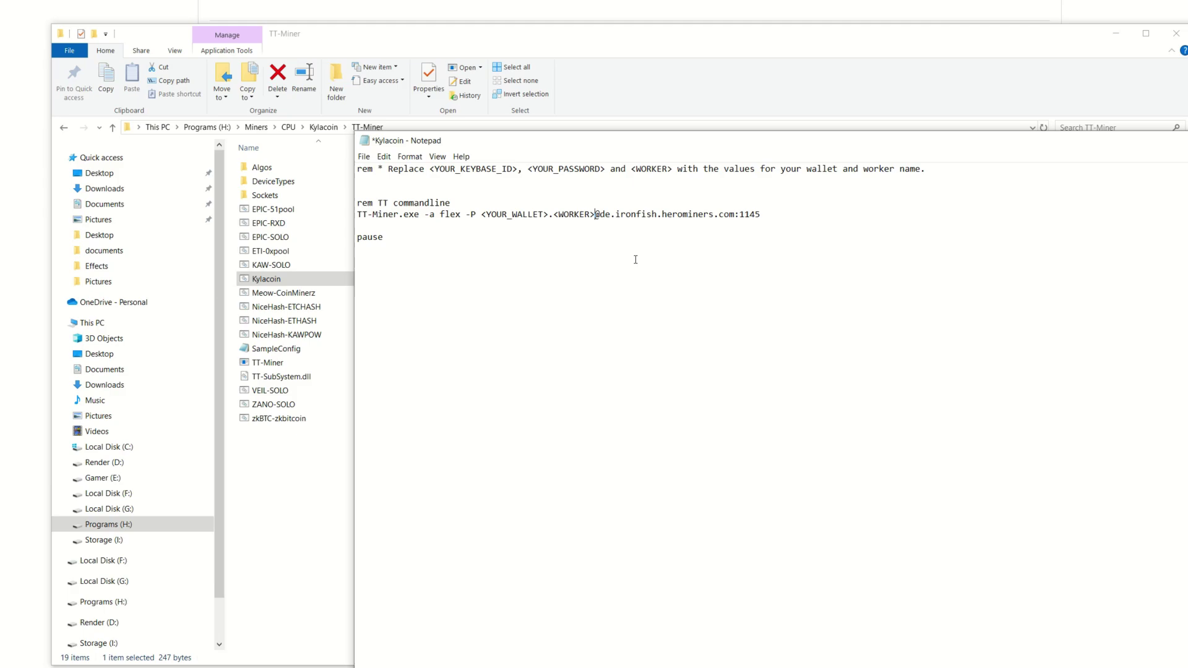
key(BackSpace)
key(BackSpace)
key(BackSpace)
key(BackSpace)
key(BackSpace)
key(BackSpace)
key(BackSpace)
key(BackSpace)
key(BackSpace)
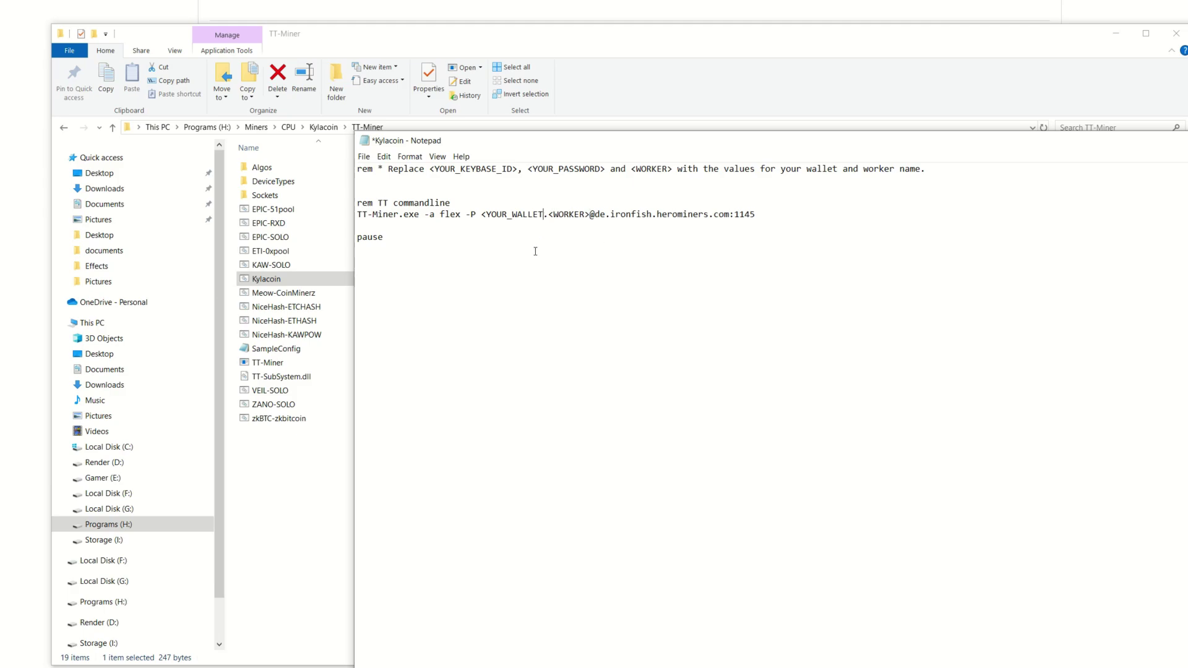
key(BackSpace)
key(BackSpace)
key(BackSpace)
key(BackSpace)
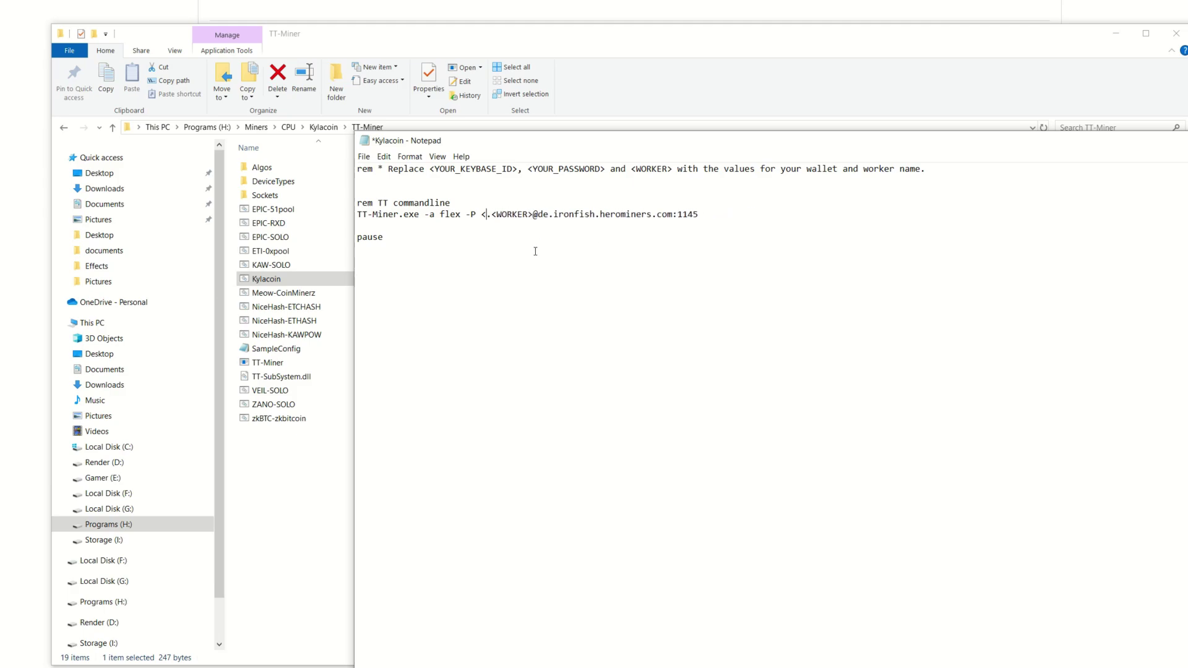
key(alt+Tab)
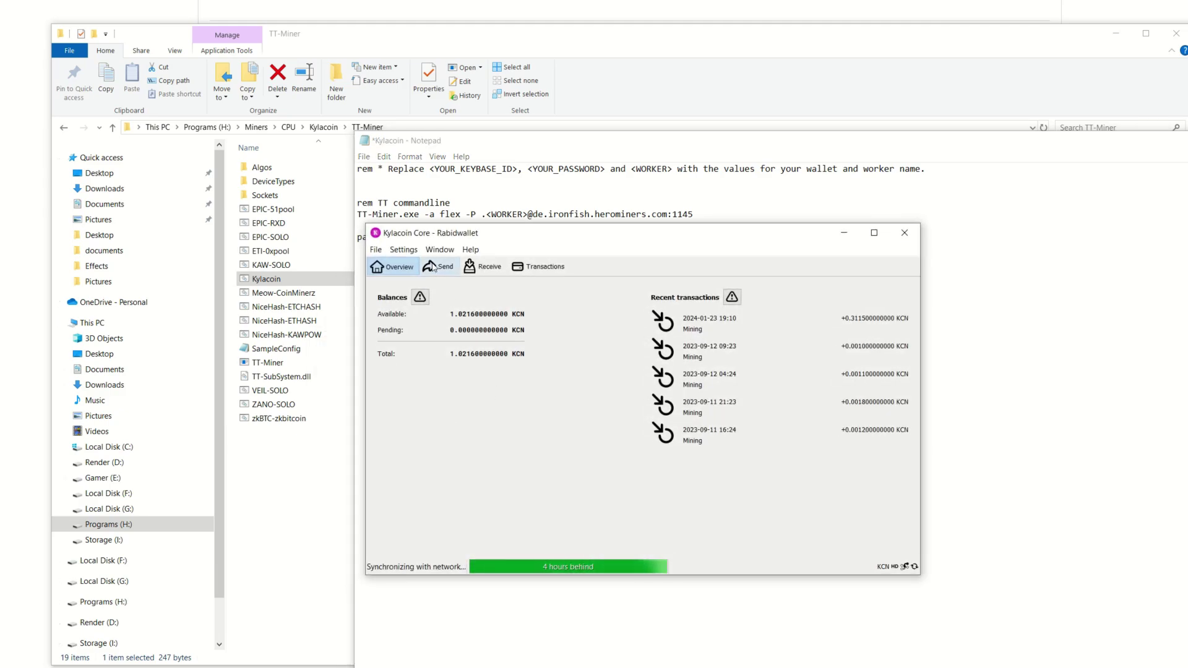
Step: Copy the Mining request's receiving address, then minimize Kylacoin Core
click(484, 266)
double_click(474, 427)
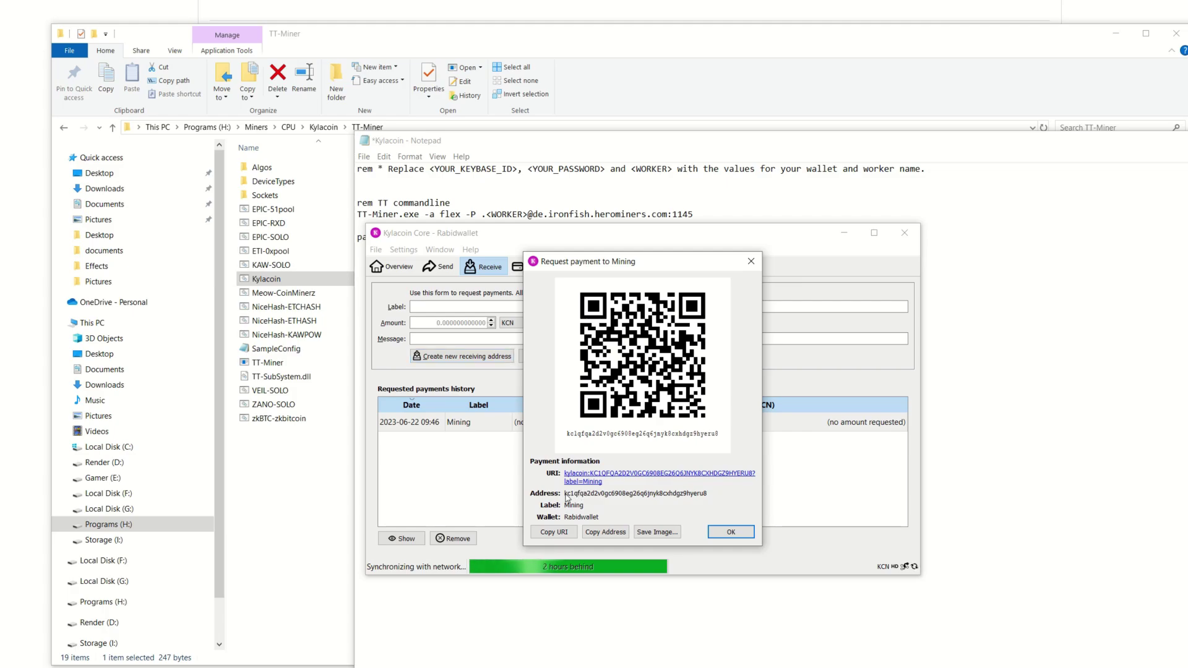
drag(565, 494, 609, 495)
click(611, 534)
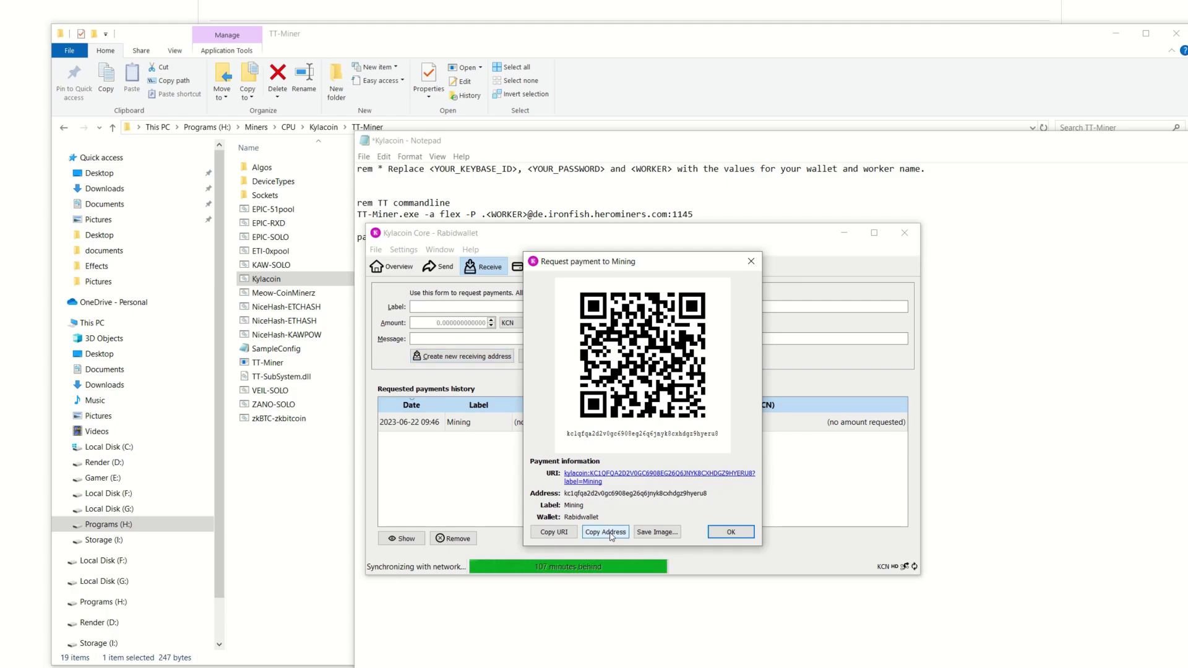
click(731, 532)
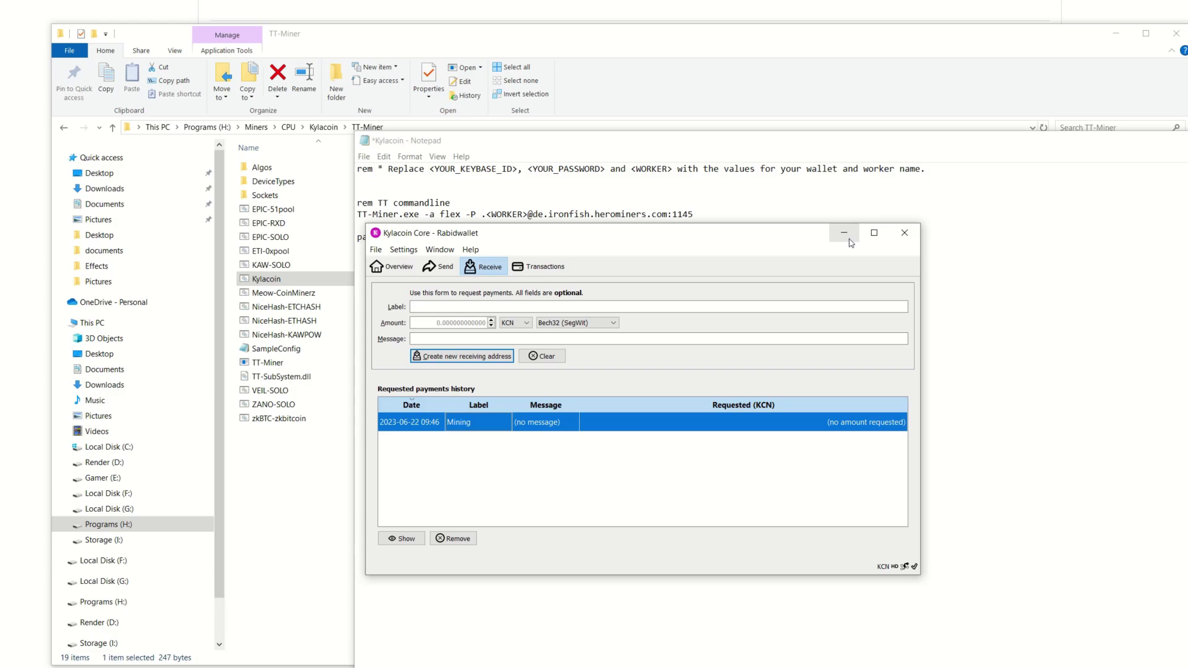
click(844, 234)
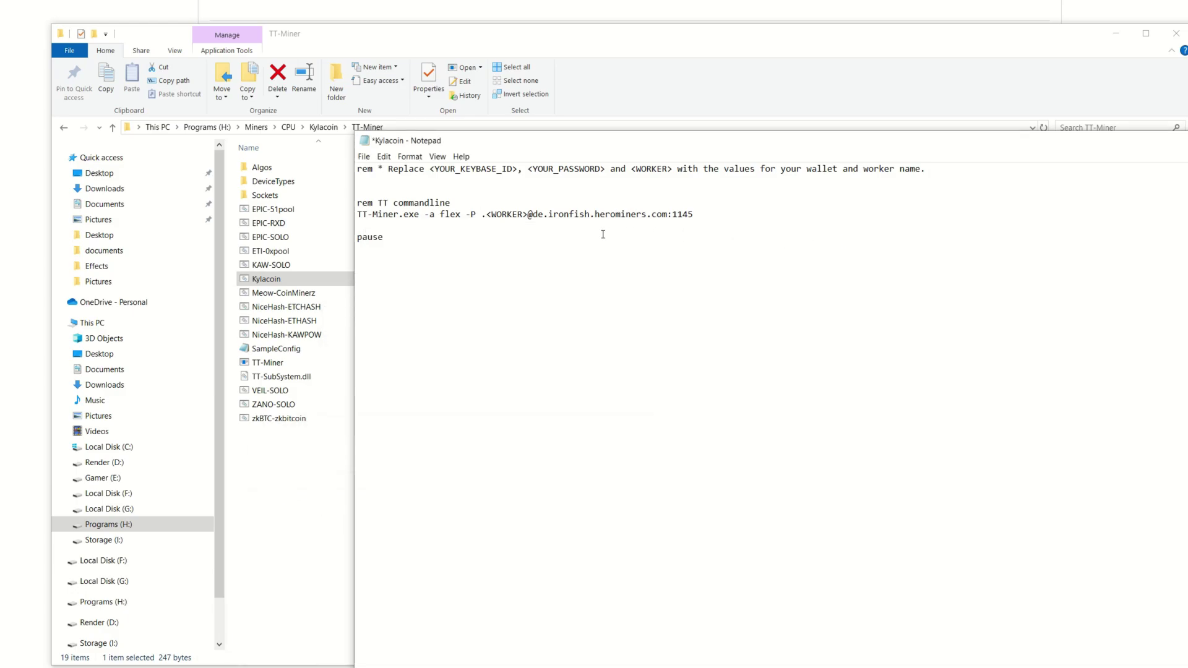
Step: Paste the wallet address after -P and replace <WORKER> with RabidWS
key(ctrl+v)
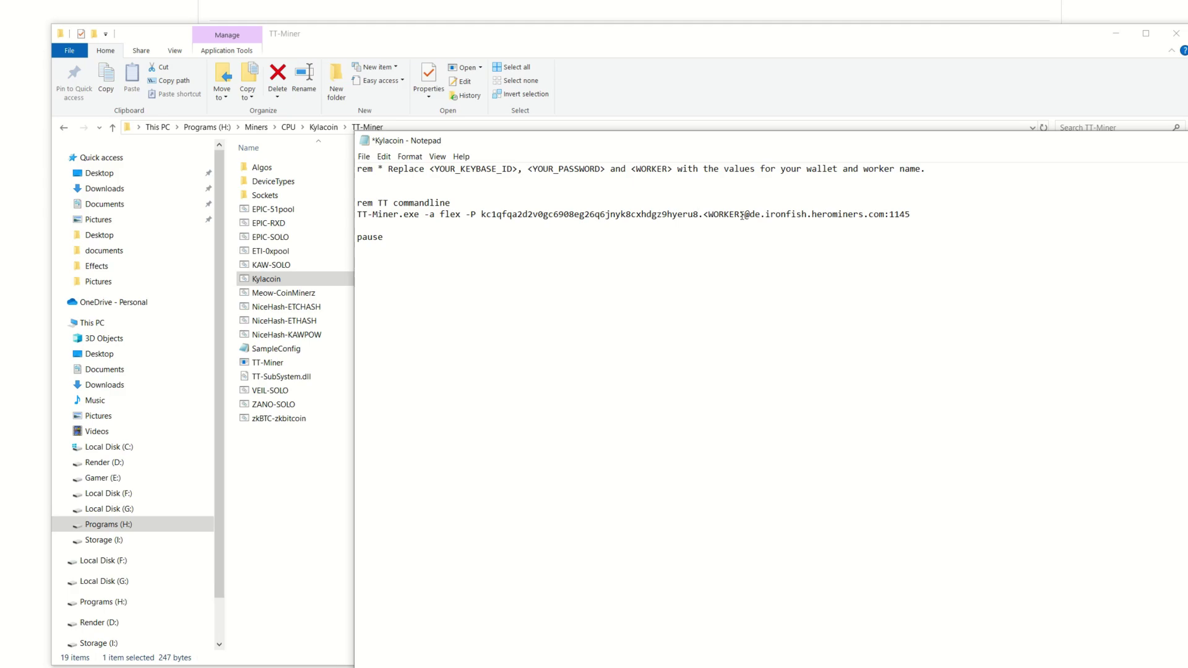
click(743, 216)
key(BackSpace)
key(BackSpace)
key(BackSpace)
key(BackSpace)
key(BackSpace)
key(BackSpace)
key(BackSpace)
key(BackSpace)
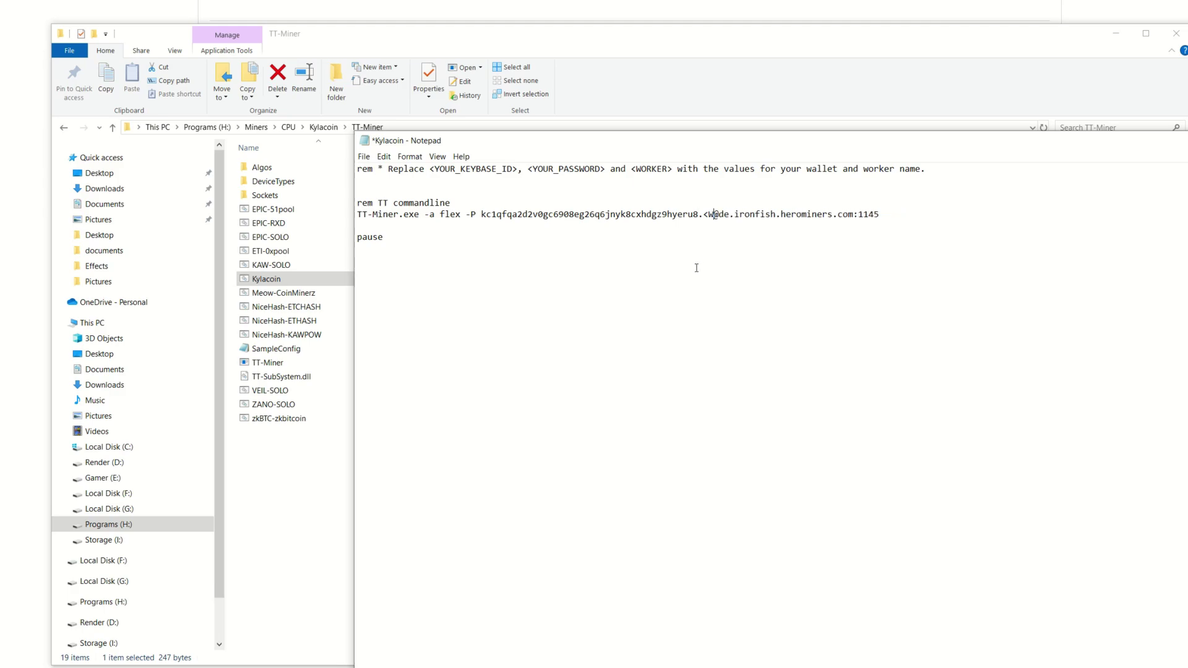
text(RabidWS)
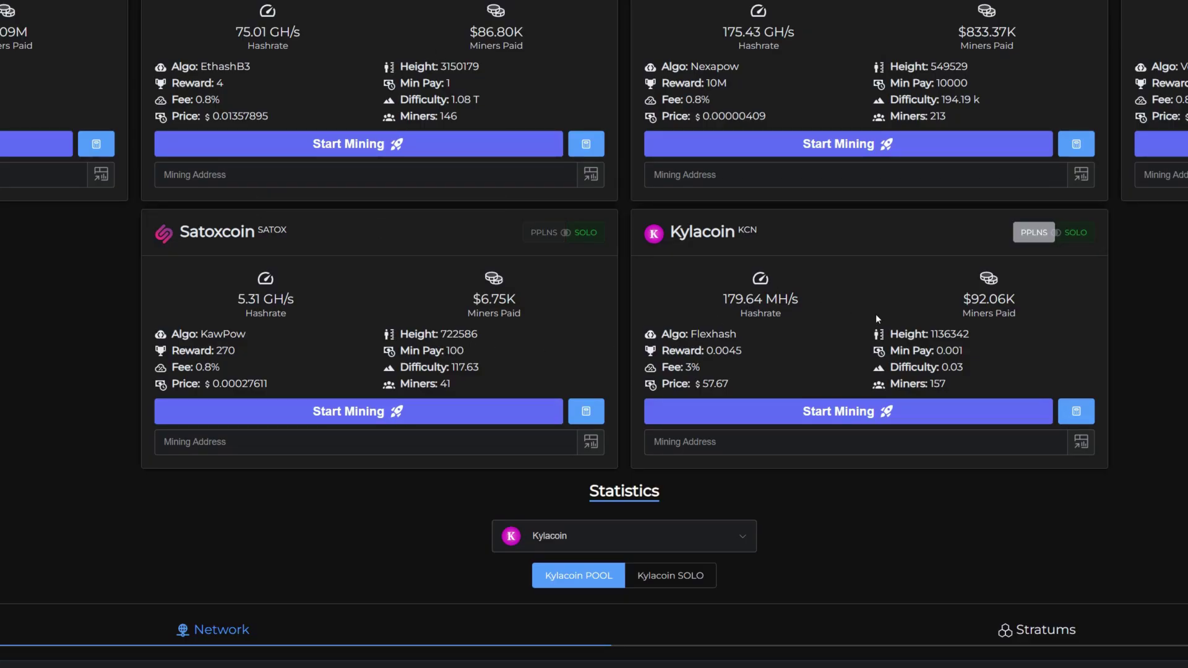
Step: Copy stratum+tcp://us.vipor.net:5020 from Vipor's USA (North East) Kylacoin server entry
click(1081, 238)
click(1032, 240)
click(901, 418)
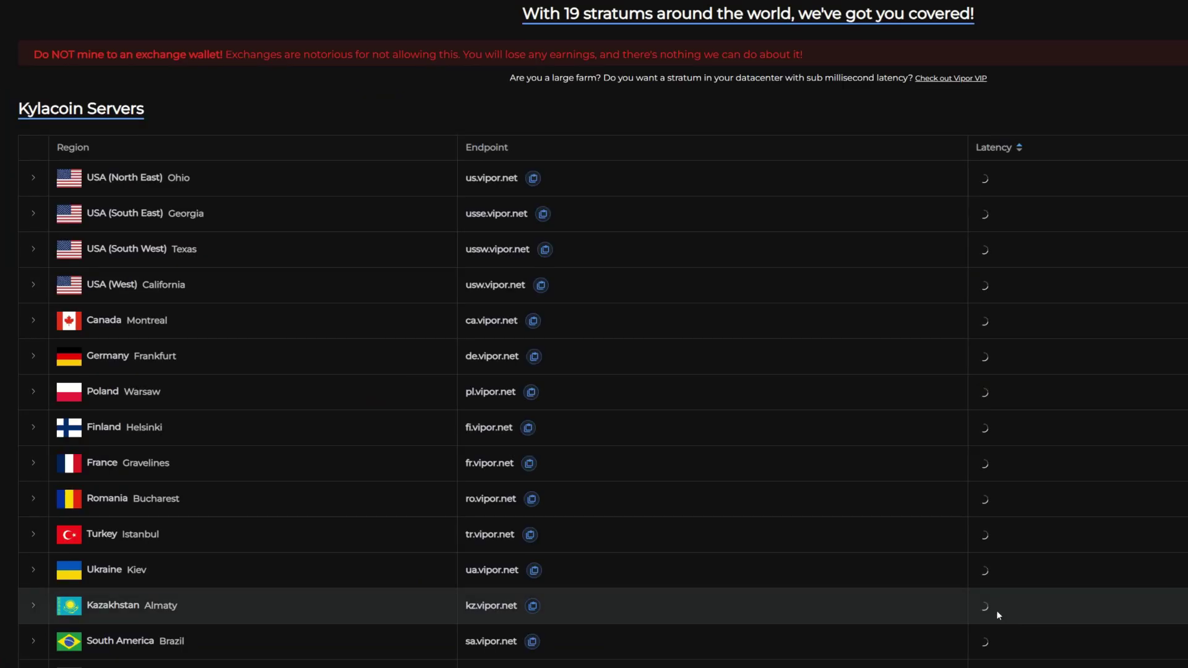
scroll(551, 537, up, 2)
click(293, 303)
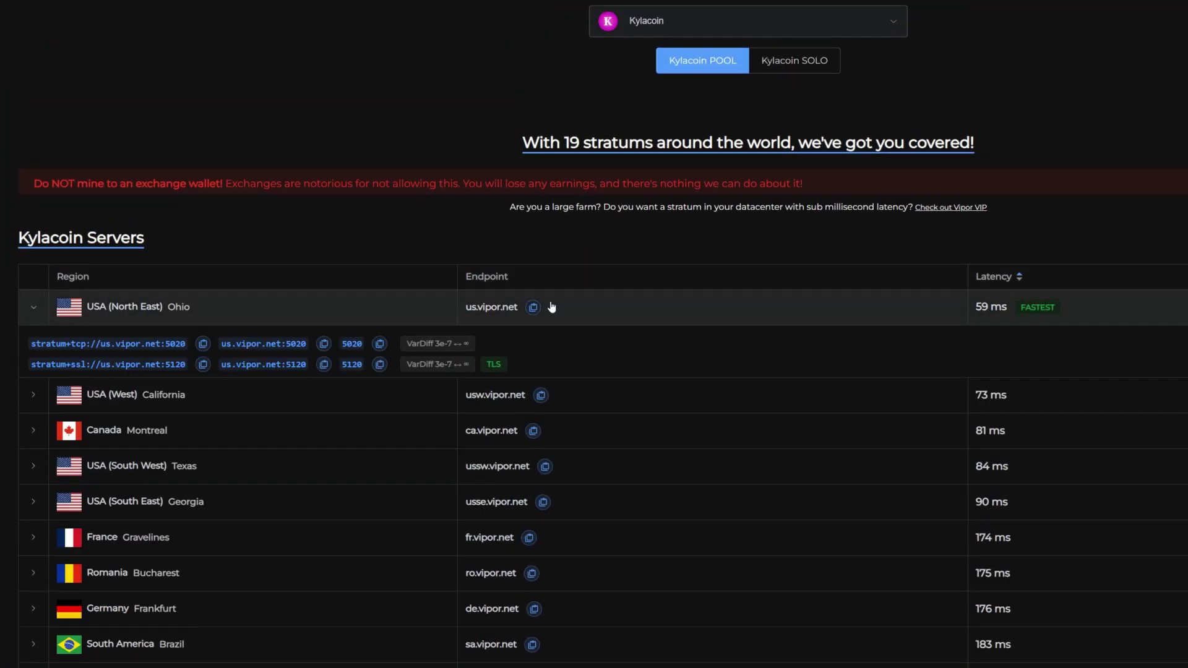
click(203, 344)
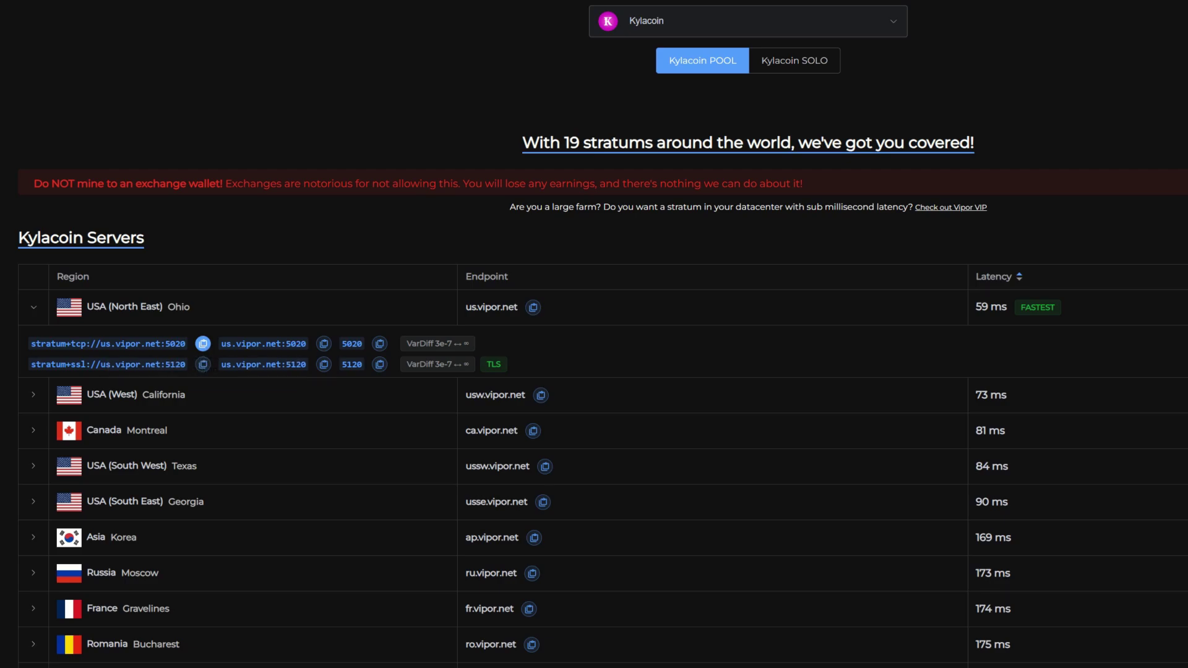
Step: Replace the herominers host with the Vipor stratum address and save Kylacoin.bat
key(alt+Tab)
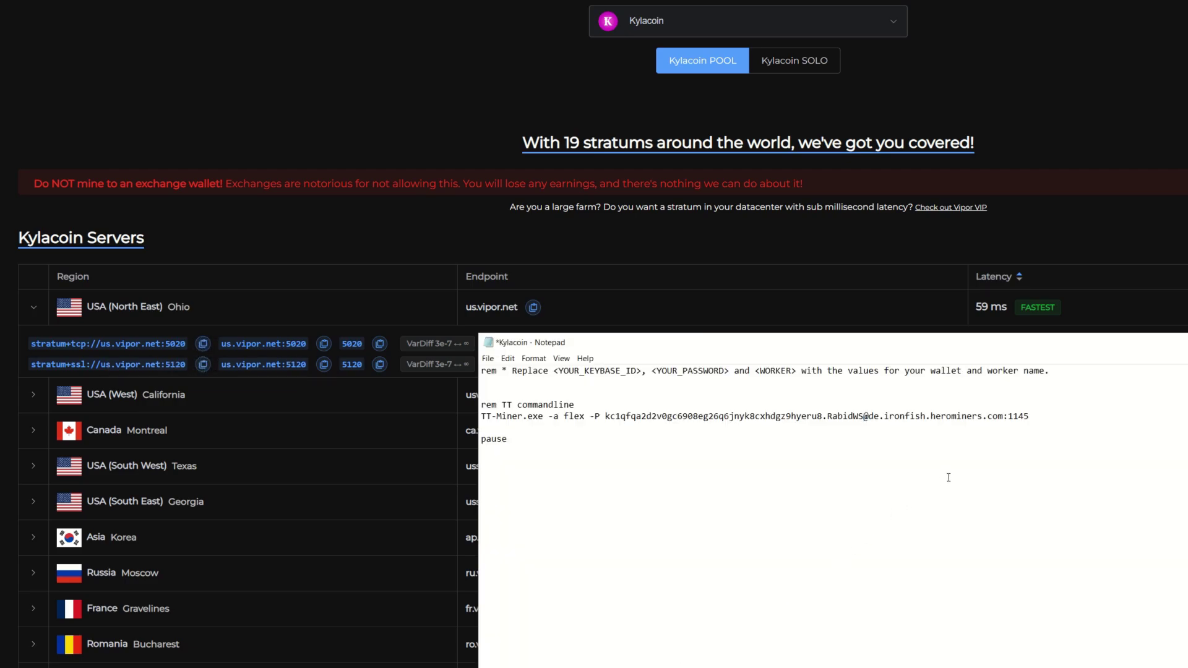
click(1020, 425)
key(BackSpace)
key(BackSpace)
key(BackSpace)
key(BackSpace)
key(BackSpace)
key(BackSpace)
key(BackSpace)
key(BackSpace)
key(BackSpace)
key(BackSpace)
key(BackSpace)
key(BackSpace)
key(BackSpace)
key(BackSpace)
key(BackSpace)
key(BackSpace)
key(BackSpace)
key(BackSpace)
key(BackSpace)
key(BackSpace)
key(BackSpace)
key(BackSpace)
key(BackSpace)
key(BackSpace)
key(BackSpace)
key(BackSpace)
key(BackSpace)
key(BackSpace)
key(BackSpace)
key(BackSpace)
key(BackSpace)
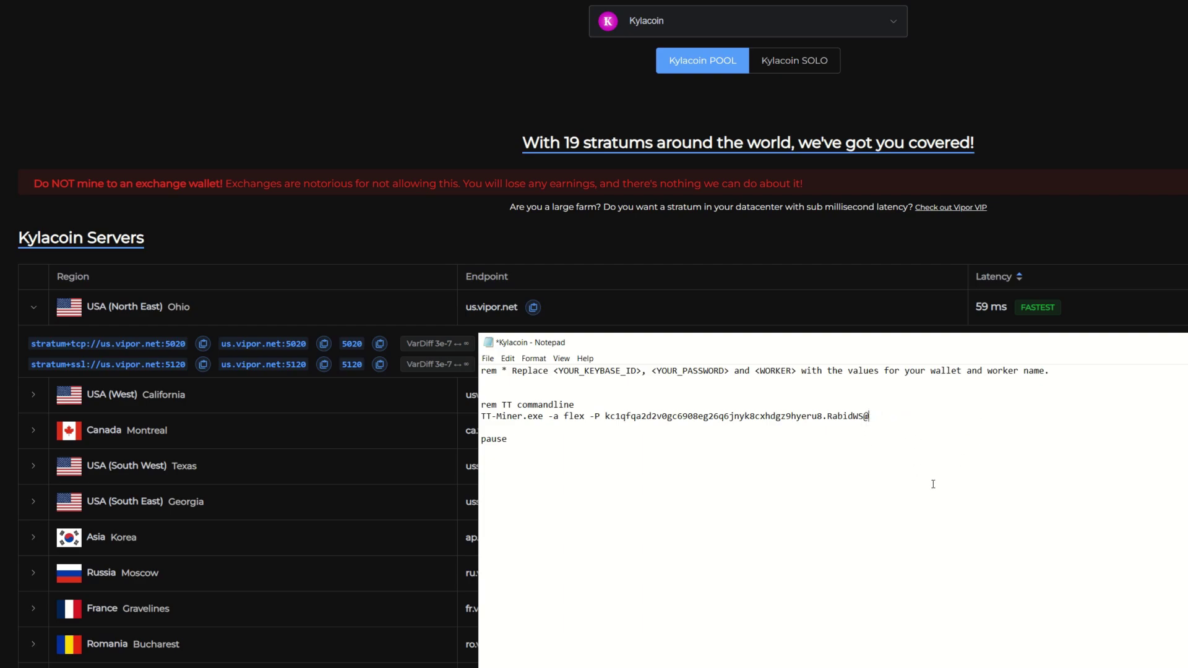
key(ctrl+v)
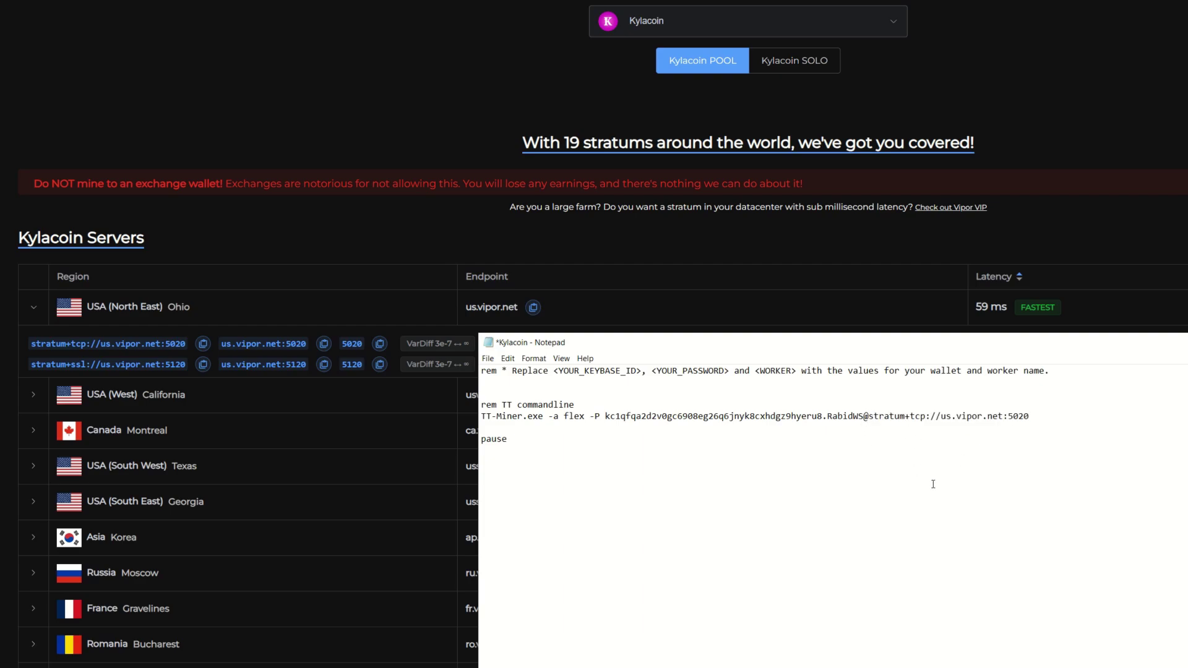
click(488, 359)
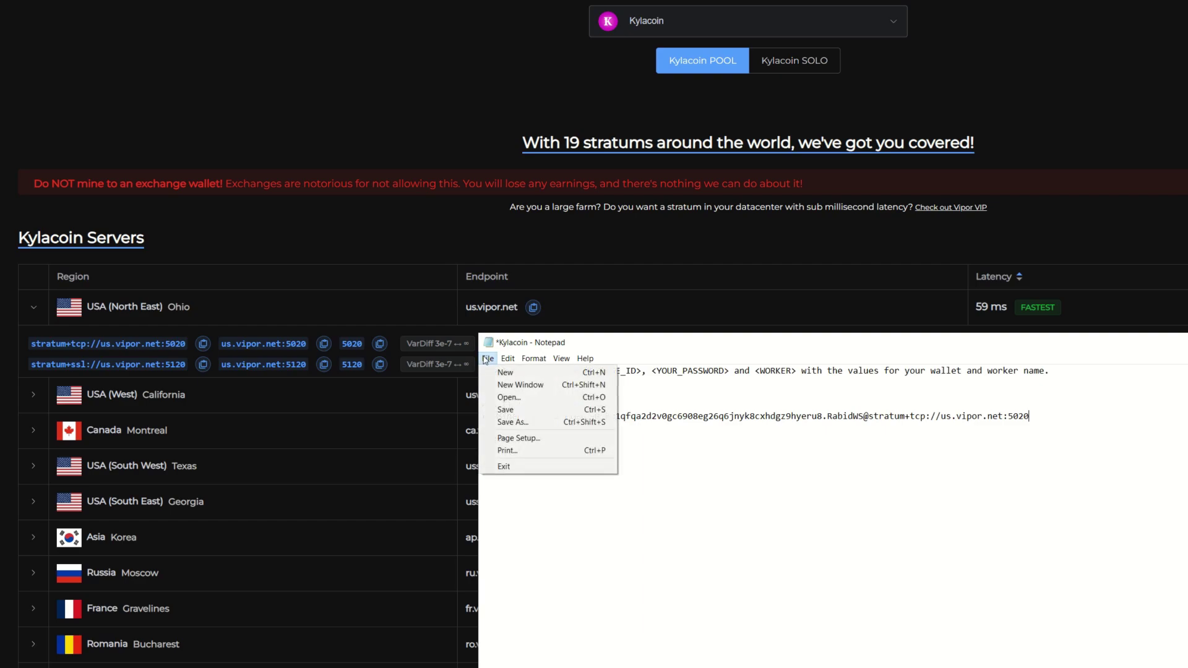
click(505, 410)
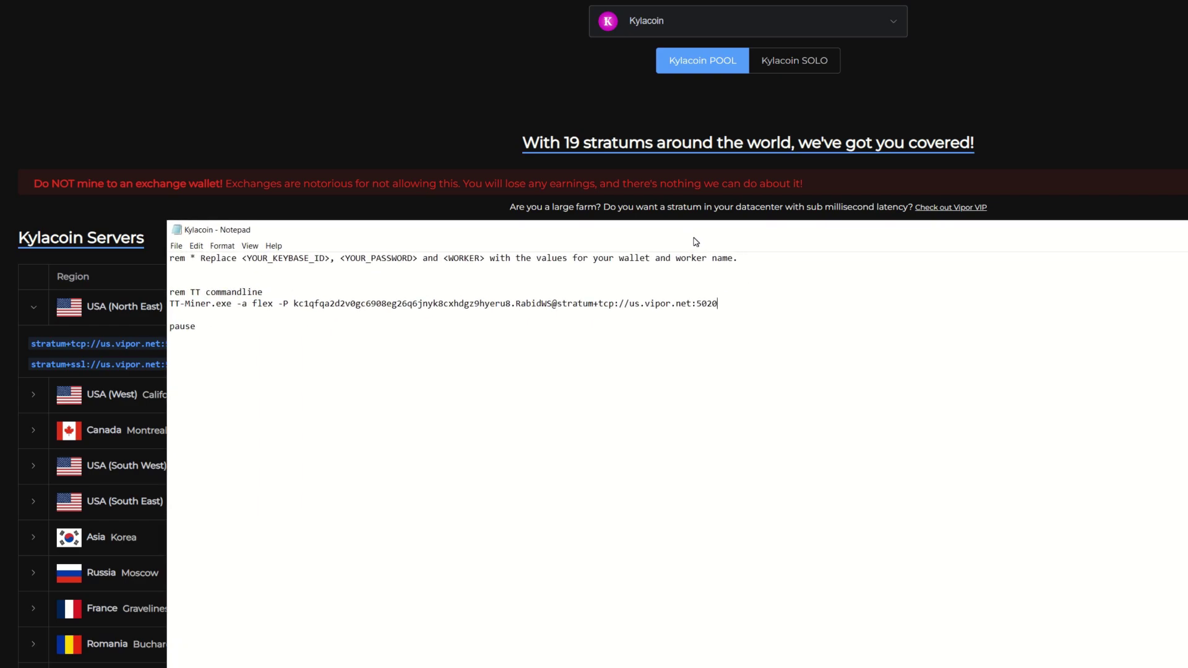
key(alt+F4)
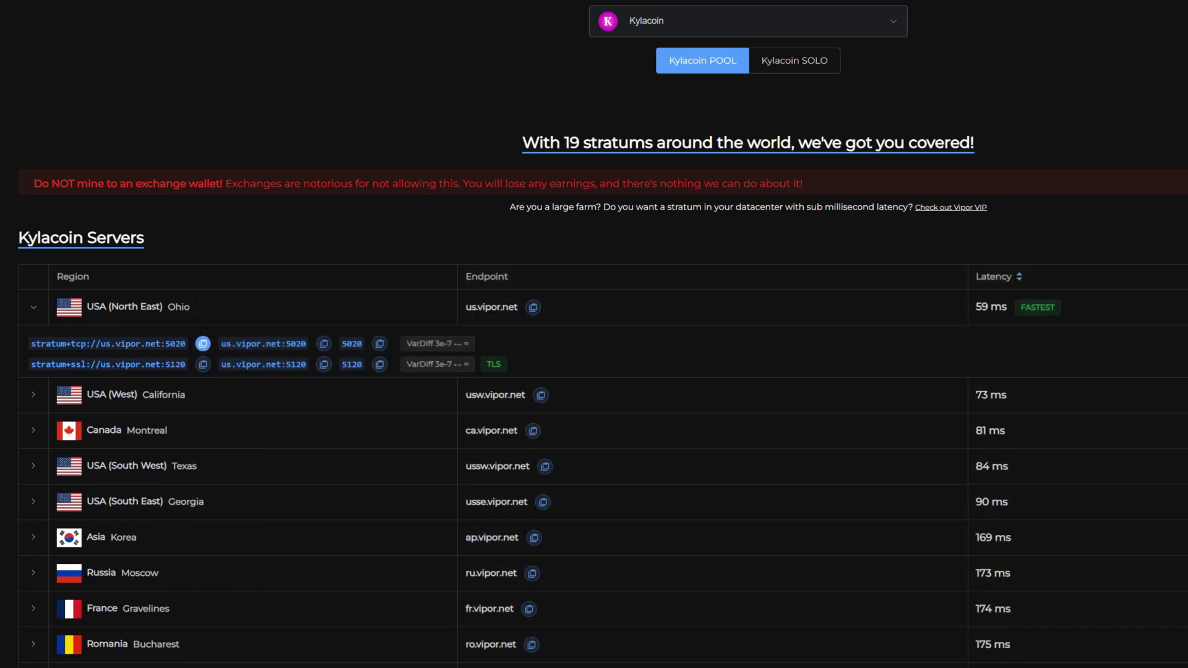
key(alt+Tab)
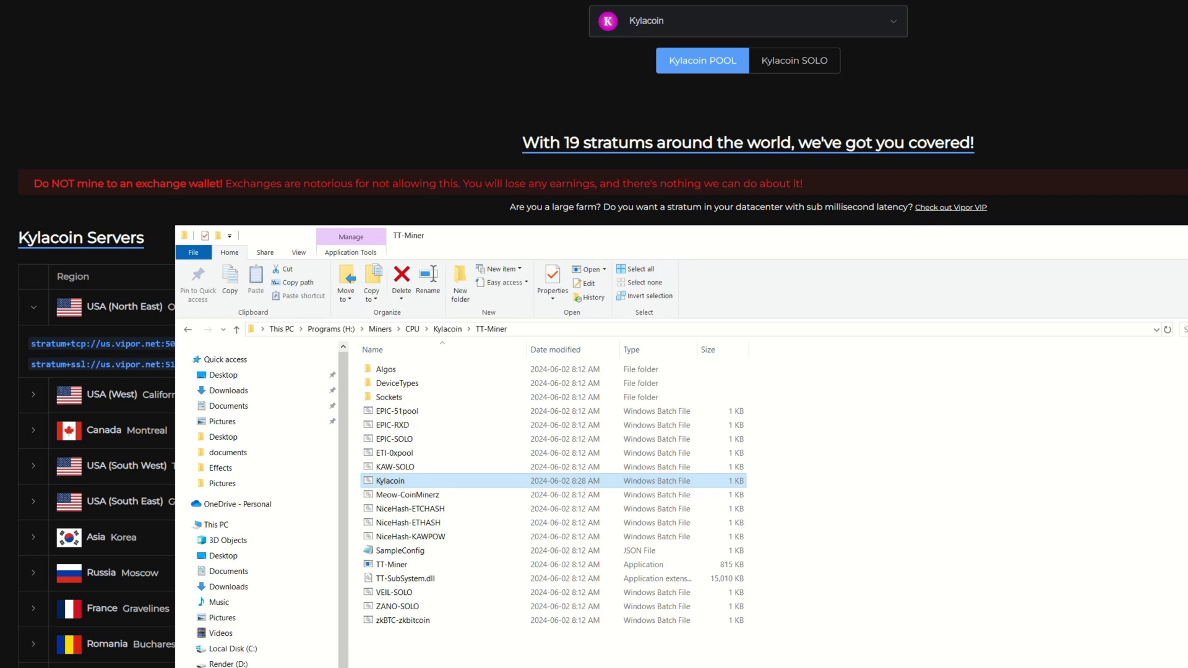
Step: Launch Kylacoin.bat so TT-Miner mines KCN, and enlarge its console window
key(Return)
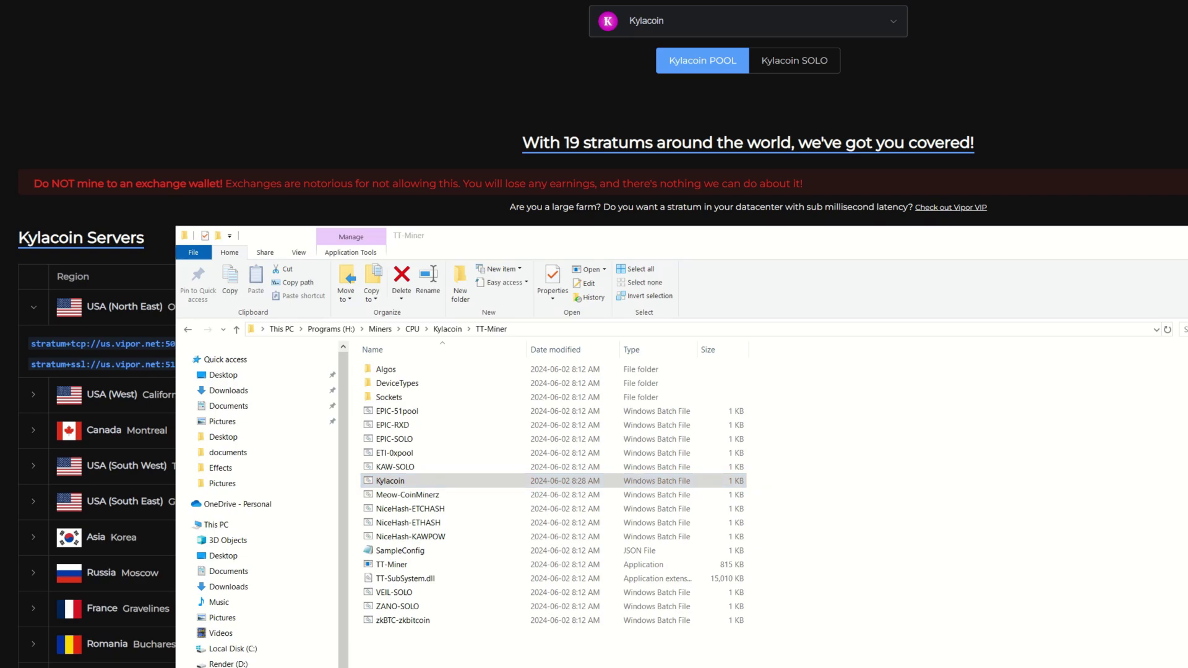
double_click(391, 482)
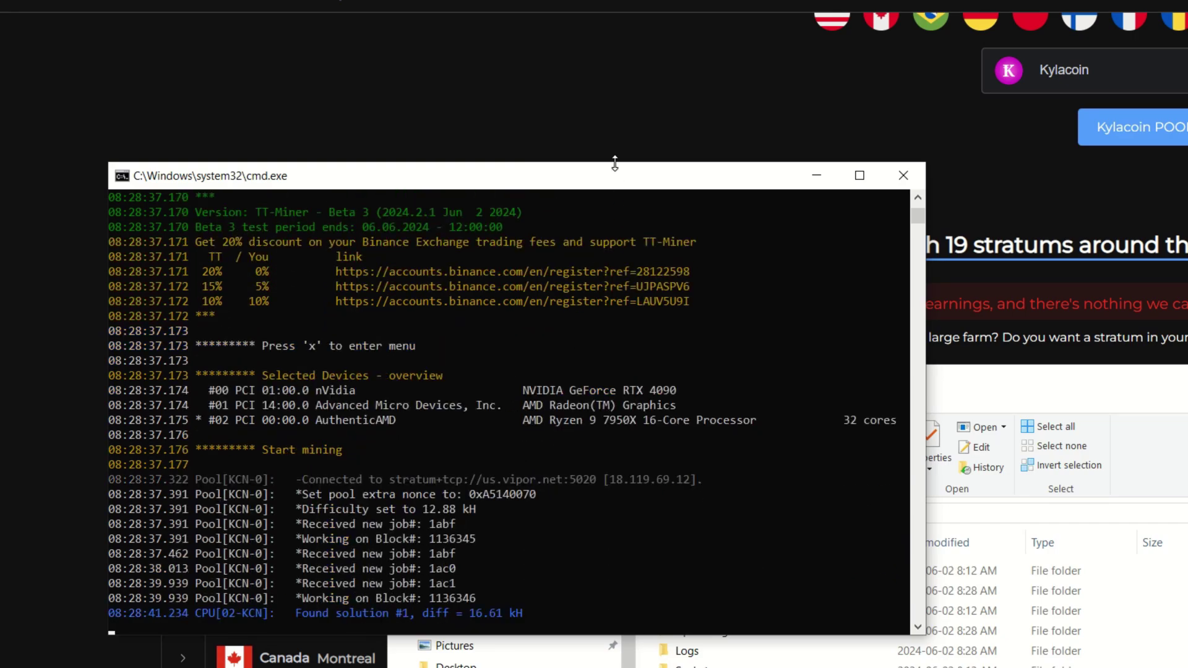
drag(615, 168, 615, 20)
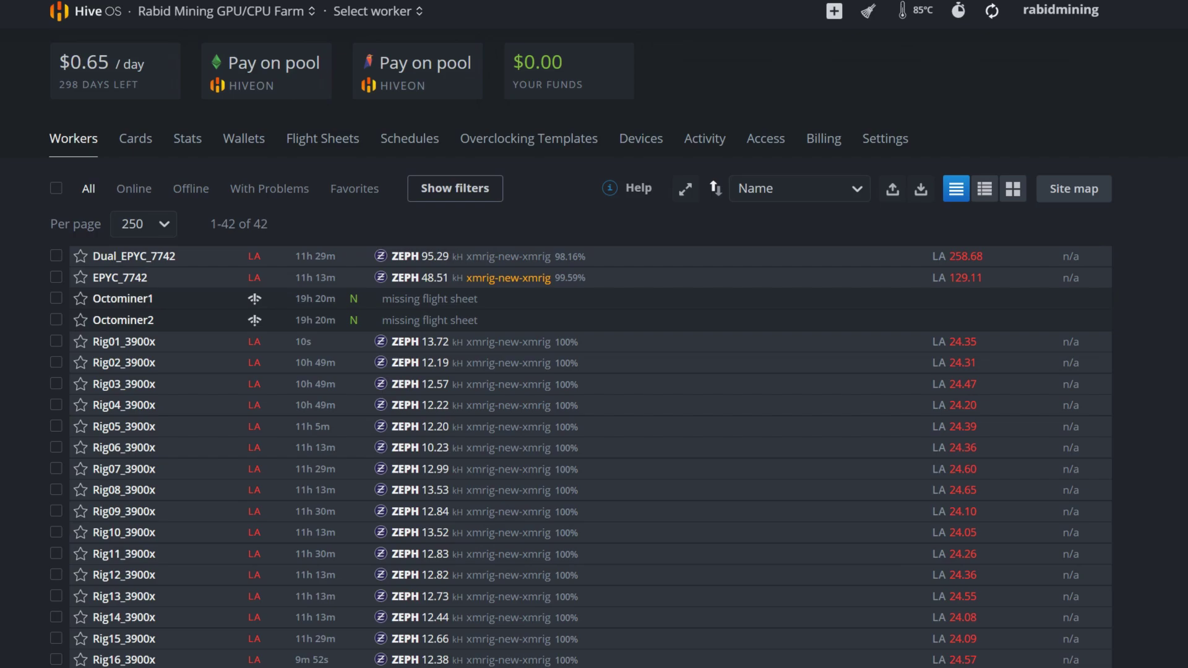
Step: Start a new wallet in the farm's Wallets list with KCN as its coin
click(246, 148)
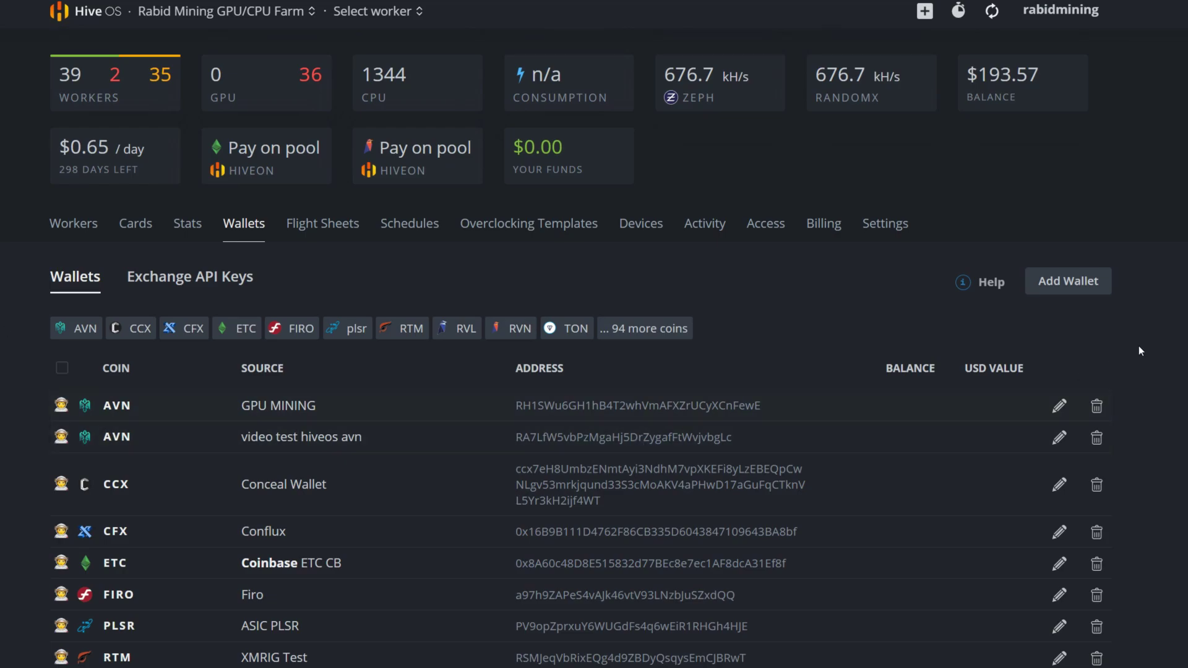
click(1046, 280)
click(461, 373)
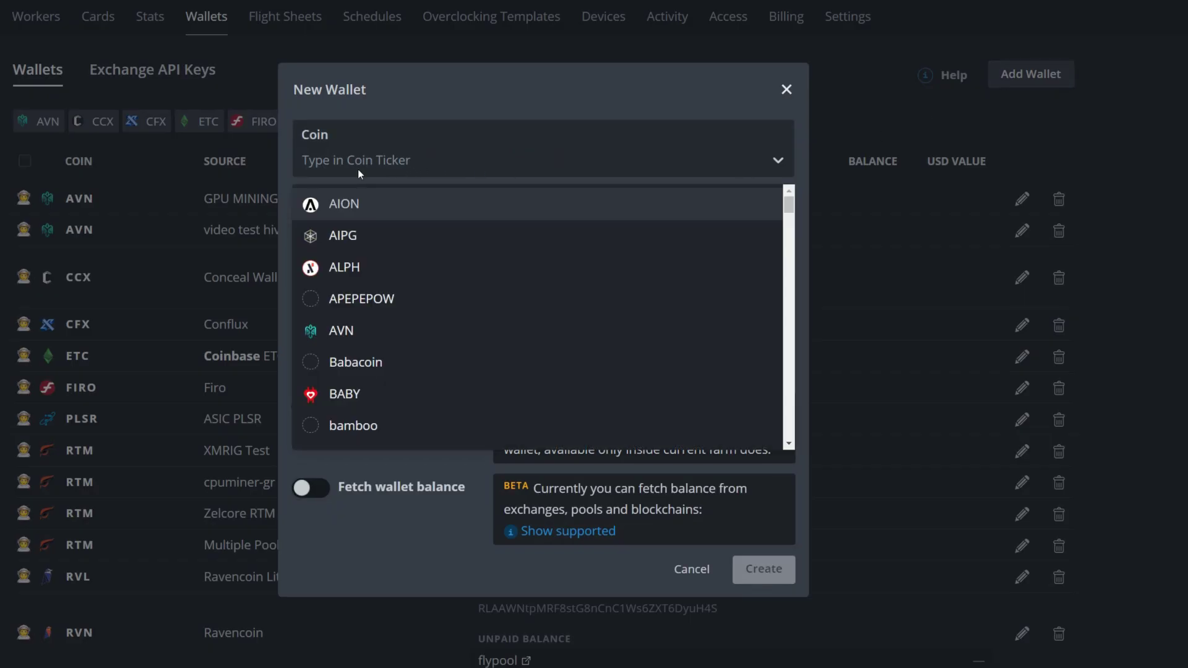
text(kcn)
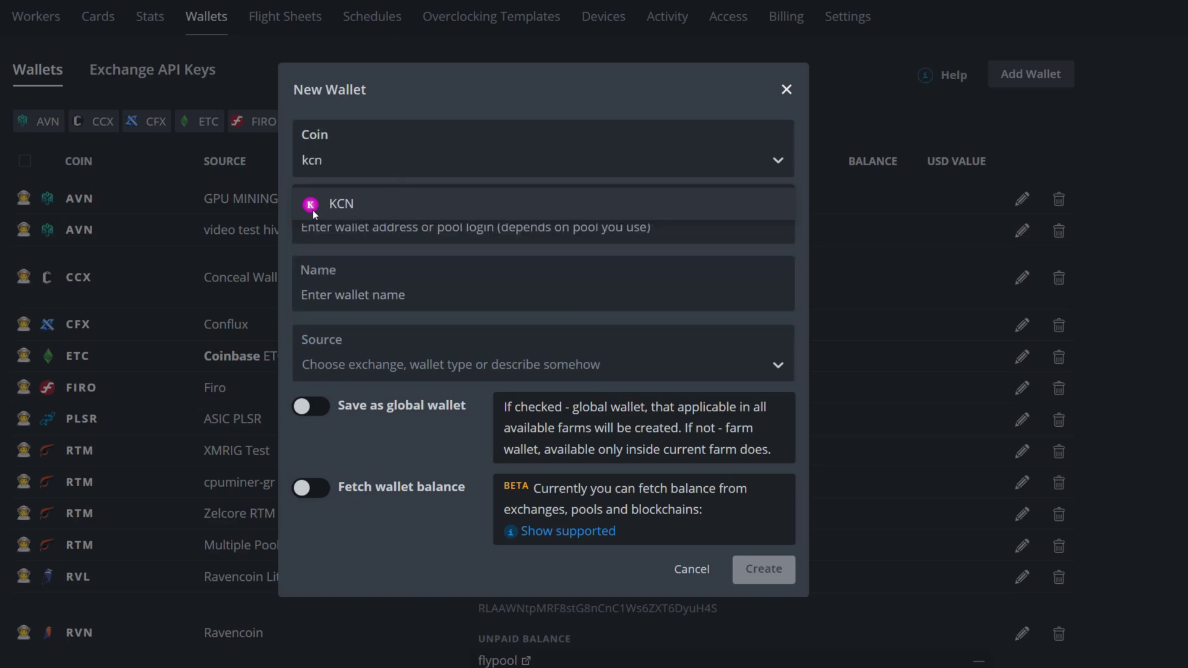
click(328, 205)
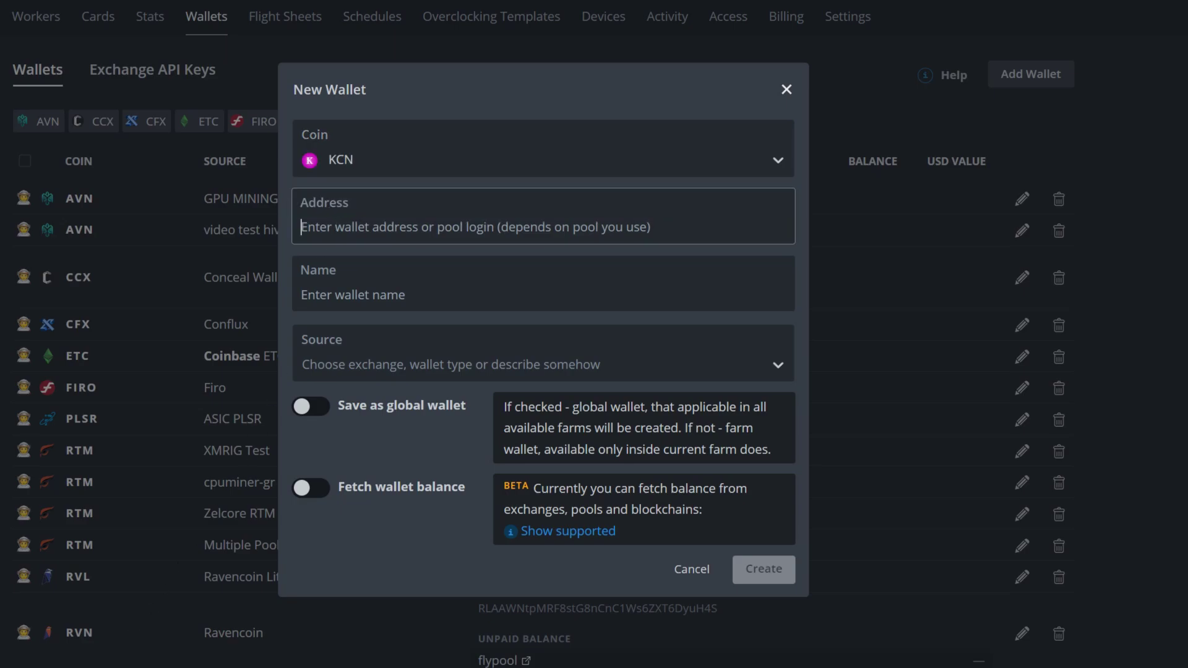
Step: Paste the Mining receiving address from Kylacoin Core, name the wallet 'Kylacoin Core', and create it
key(alt+Tab)
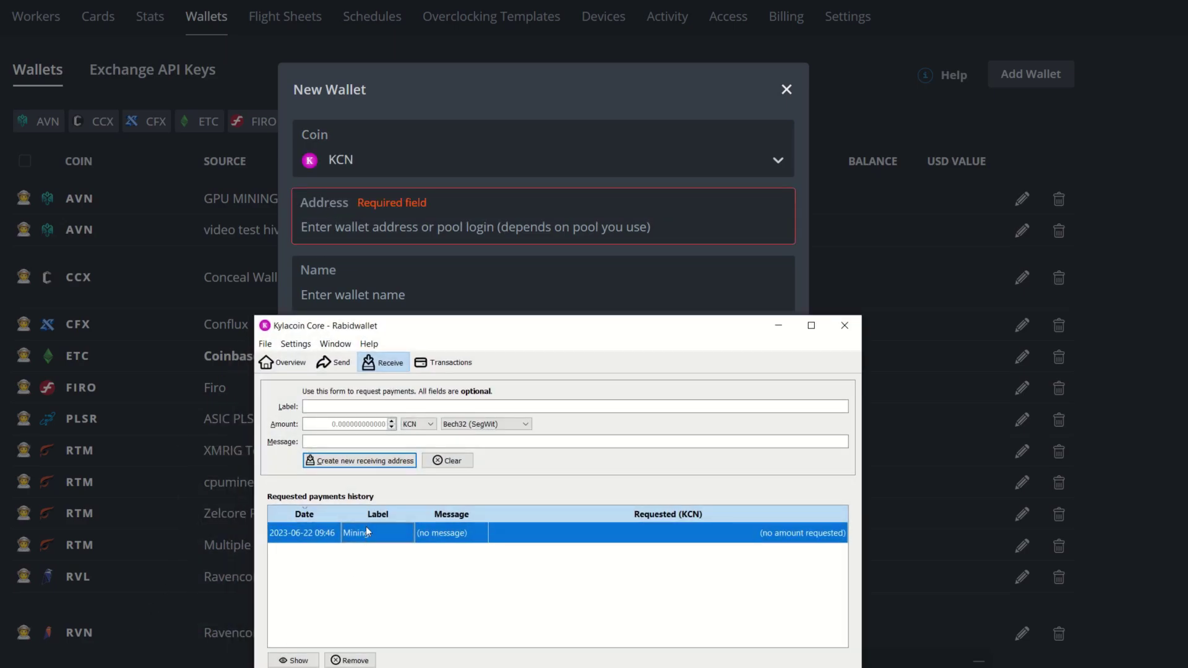
double_click(356, 541)
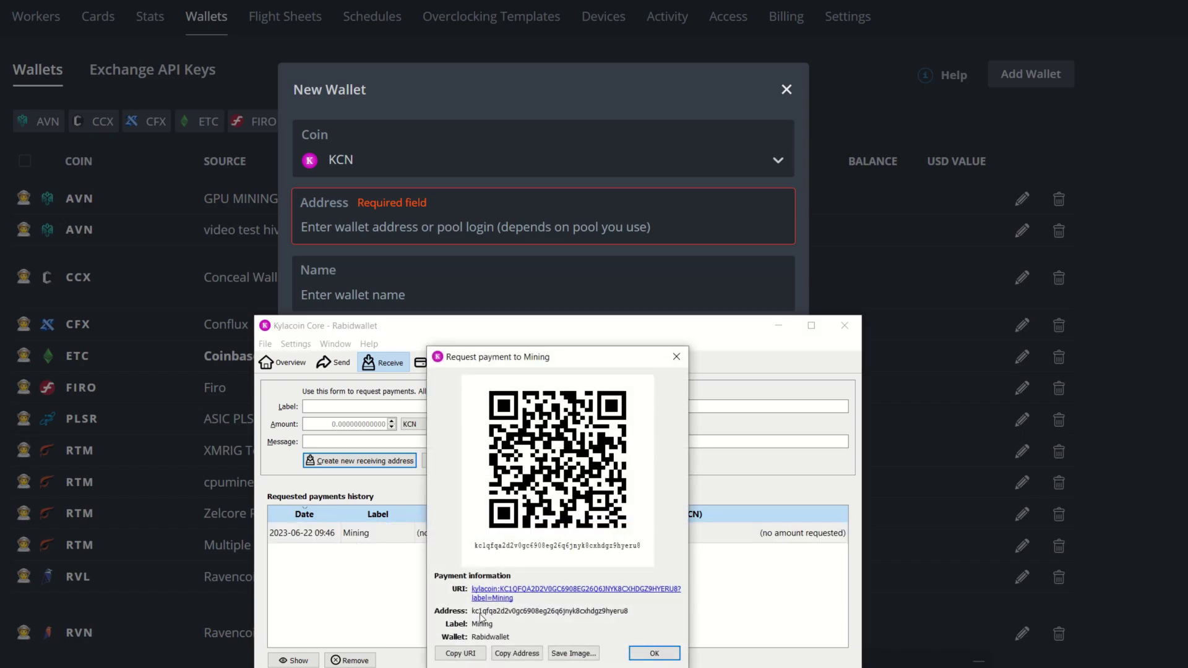
click(517, 653)
click(654, 653)
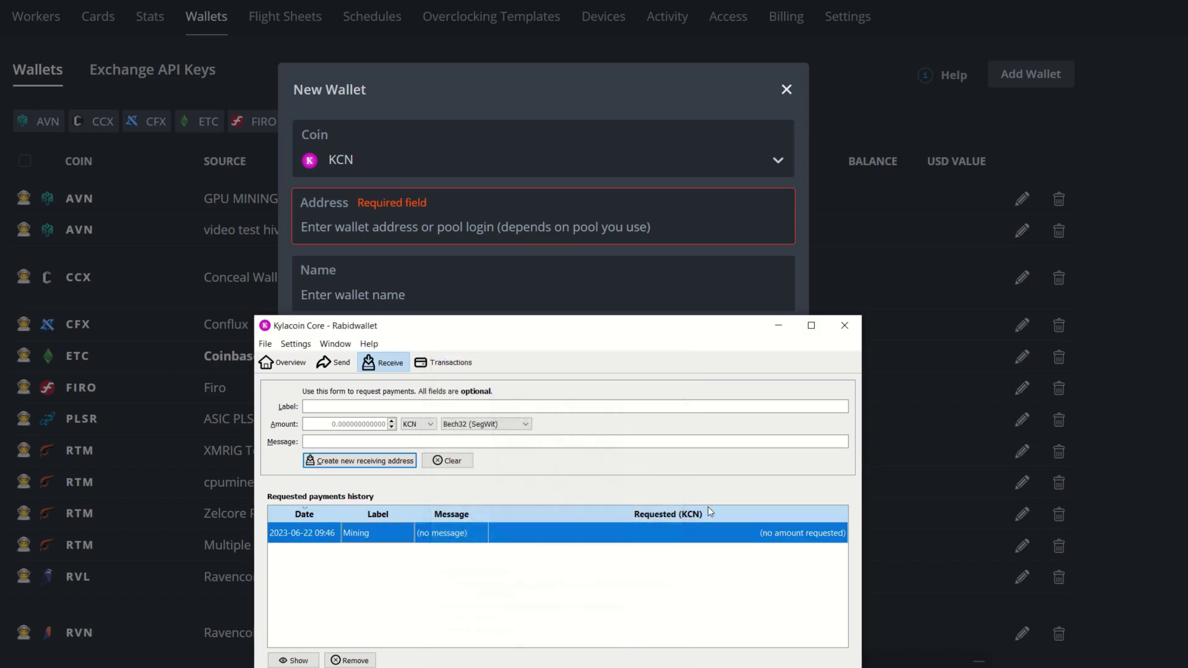
click(778, 325)
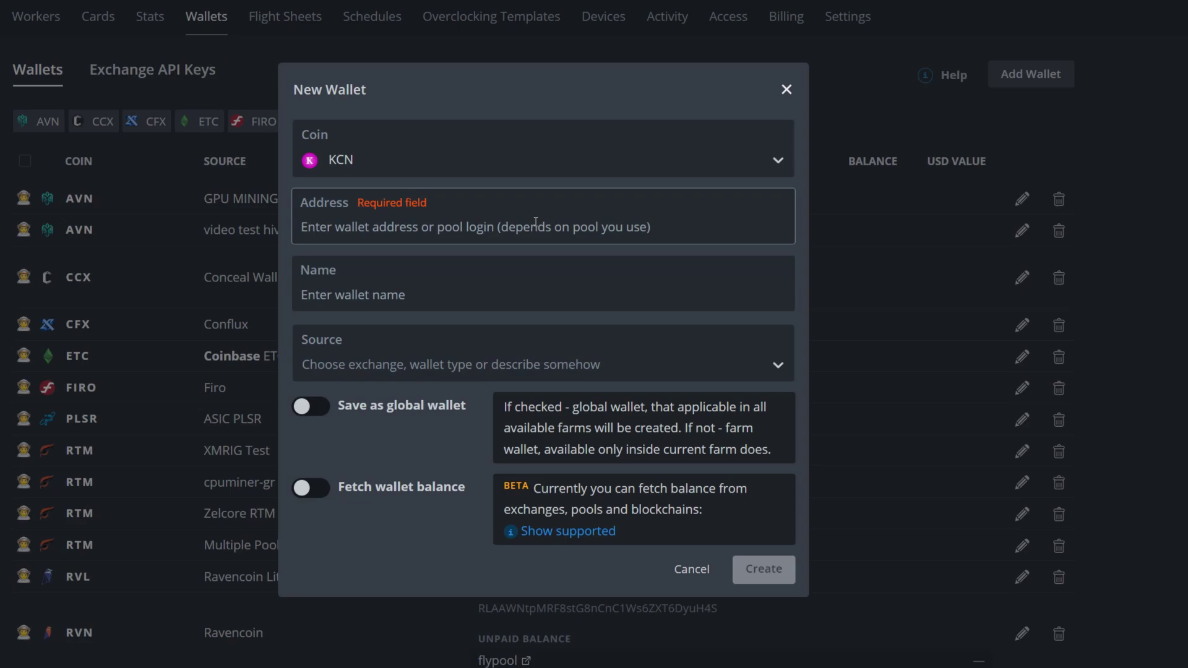
key(ctrl+v)
click(464, 288)
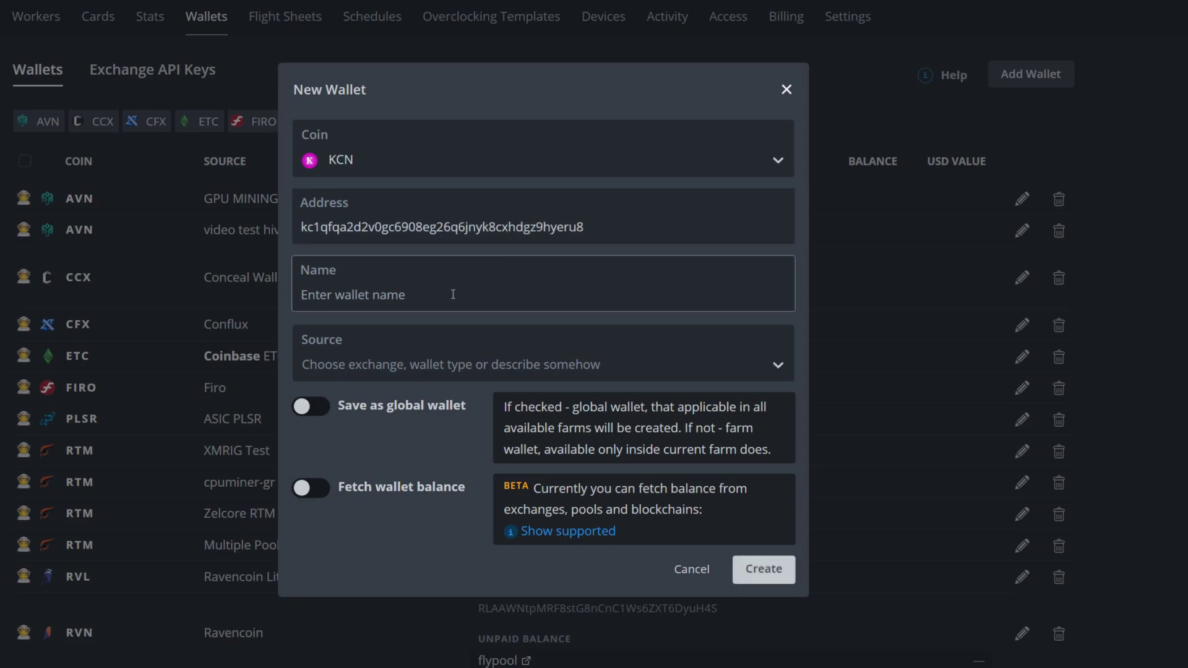
text(Kylaco)
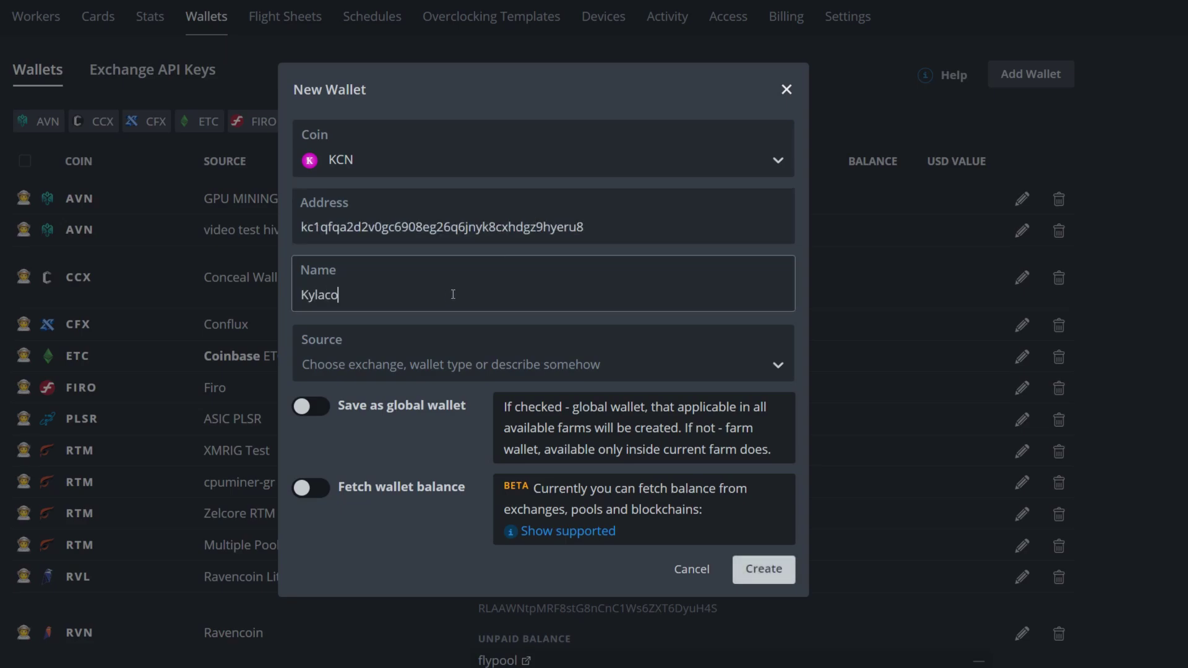
text(in Core)
click(764, 569)
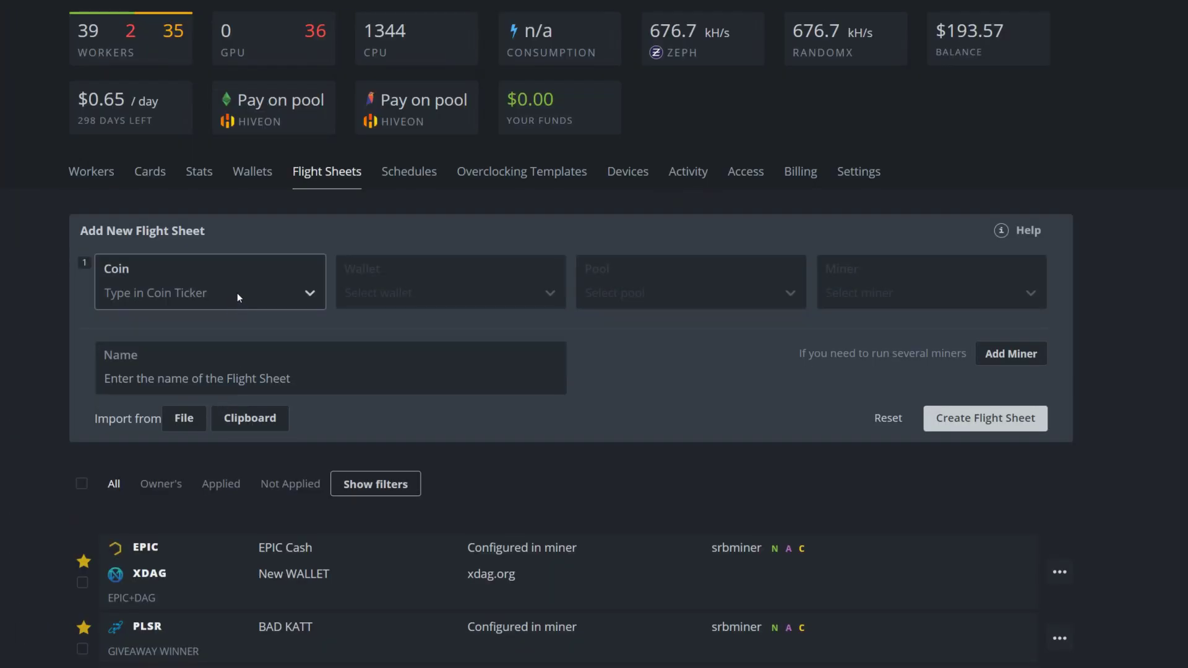
Step: Set the new flight sheet's coin to KCN and its wallet to CoreMain
click(236, 296)
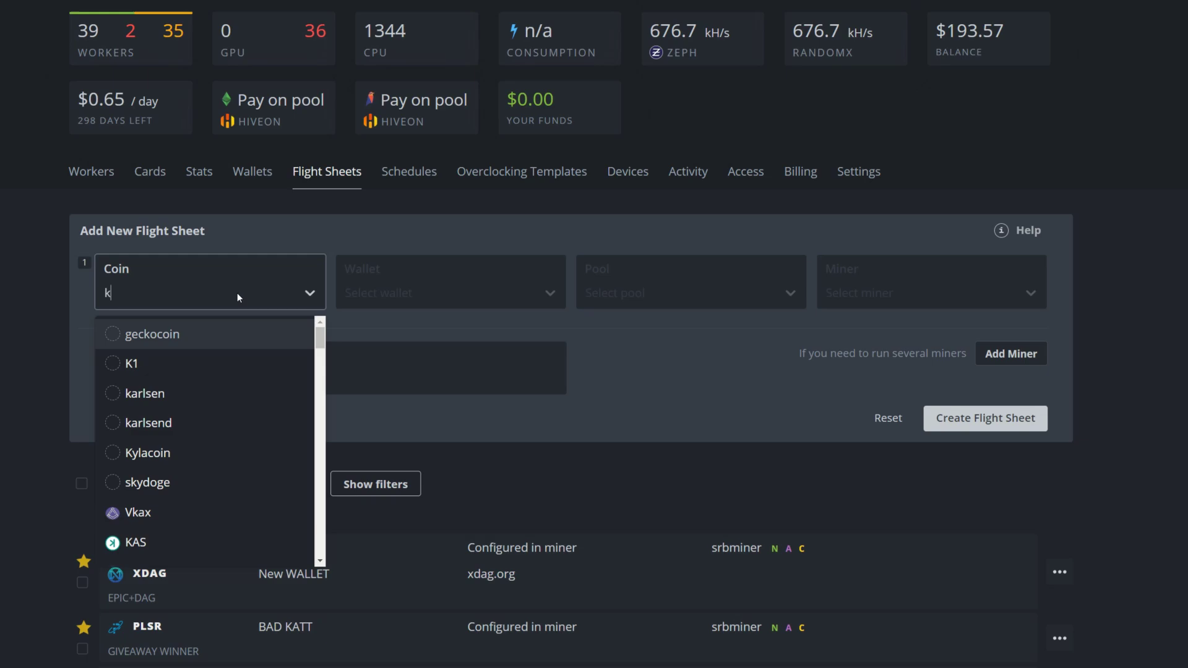
text(cn)
click(139, 336)
click(380, 295)
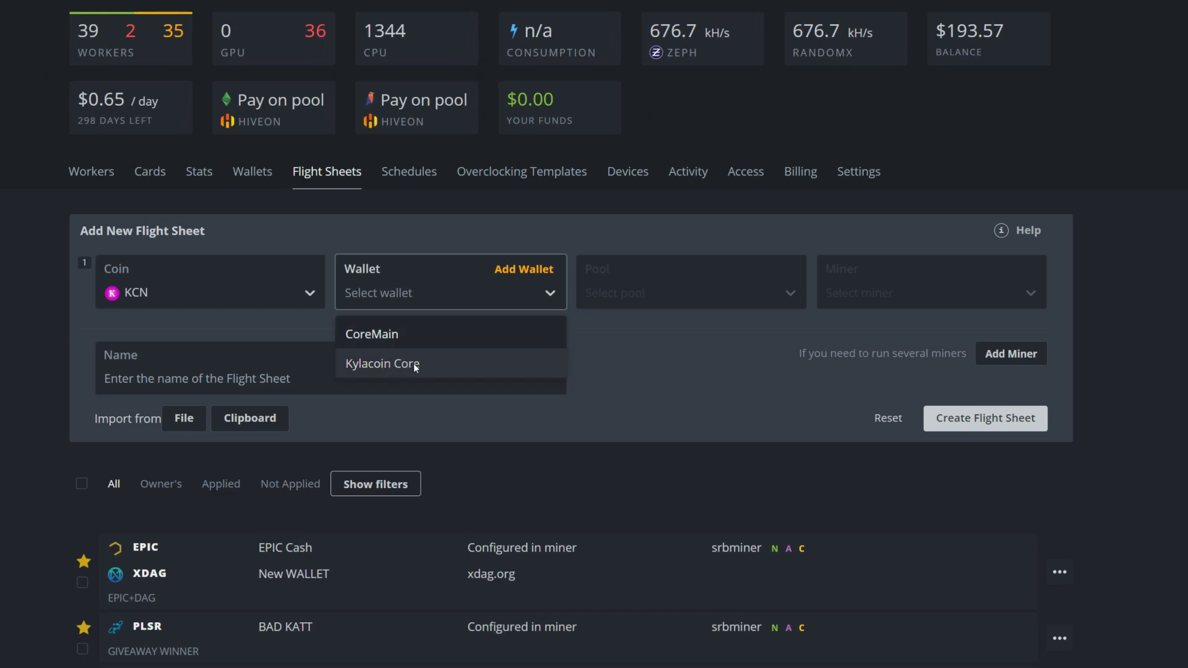
click(382, 335)
Step: Choose the vipornet pool with its USA (West) server
click(625, 297)
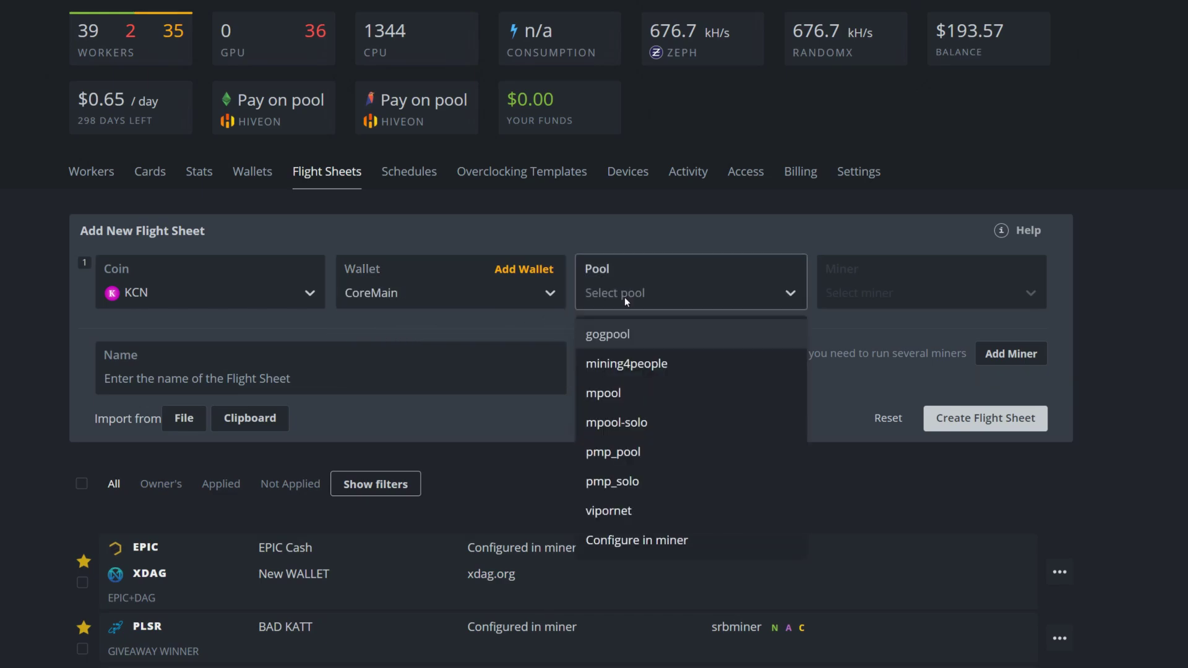
click(609, 512)
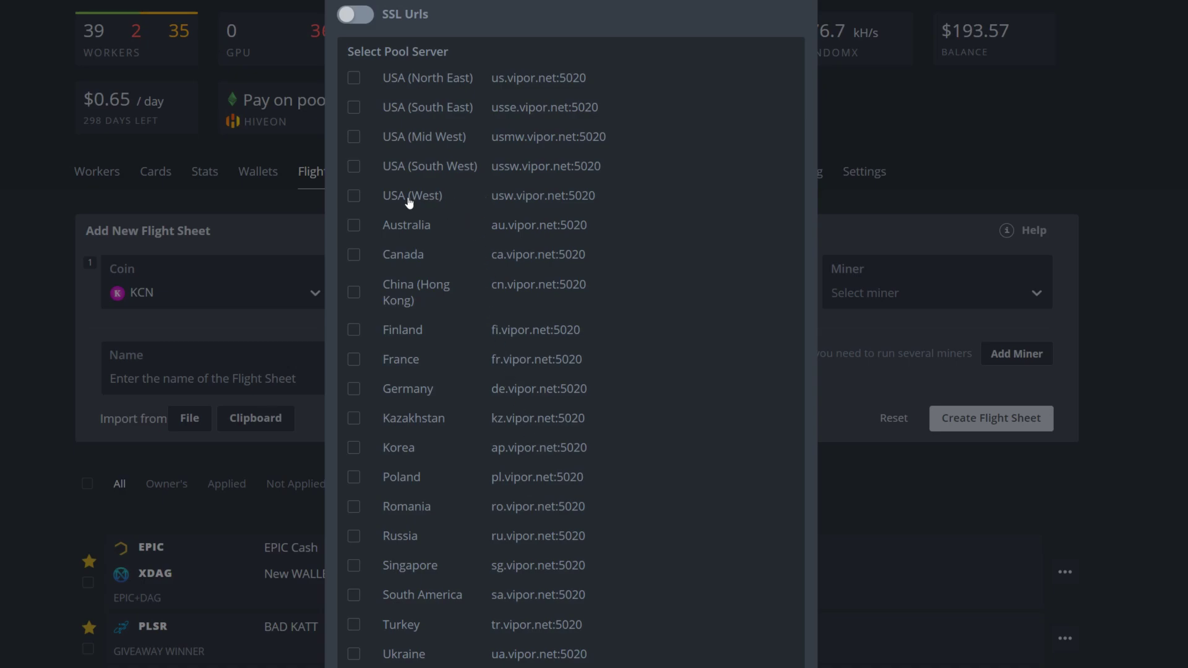
click(358, 202)
scroll(597, 595, down, 8)
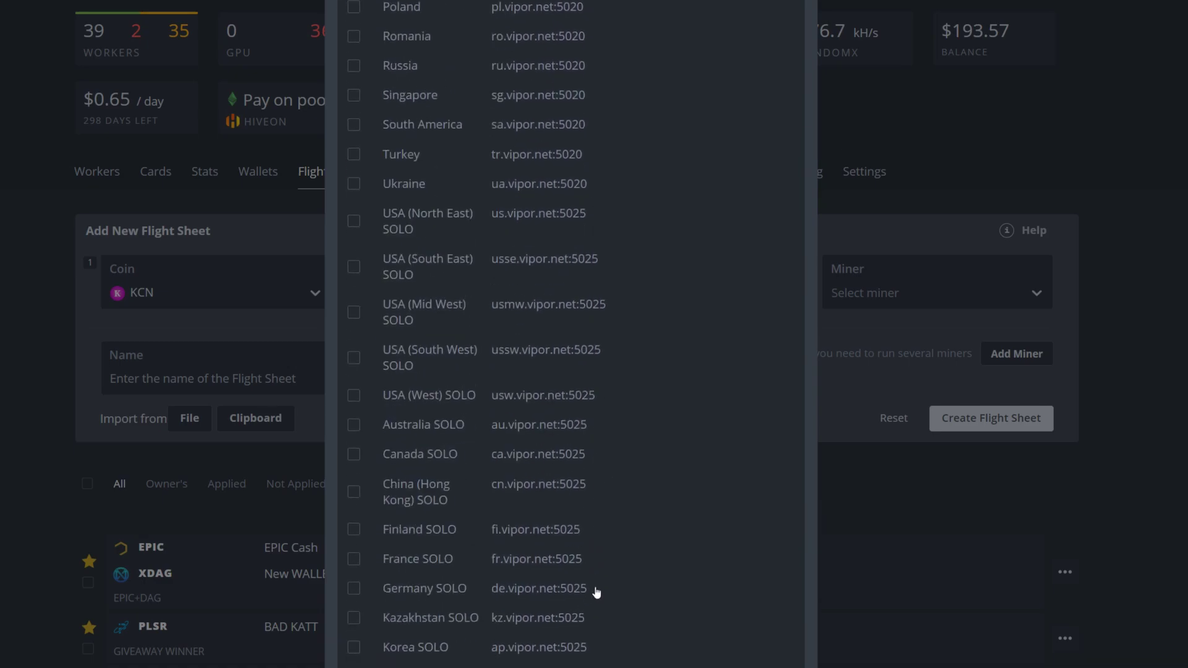
key(Escape)
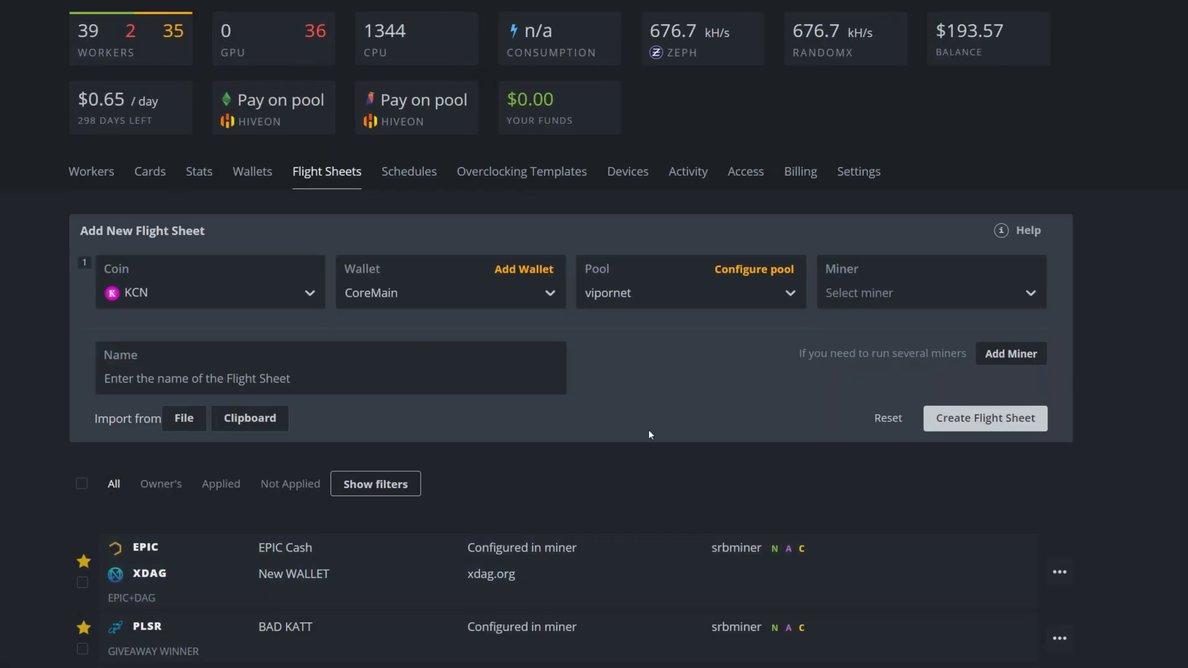
Step: Name the flight sheet 'Kylacoin Videotest' and list all available miners
click(331, 377)
text(K)
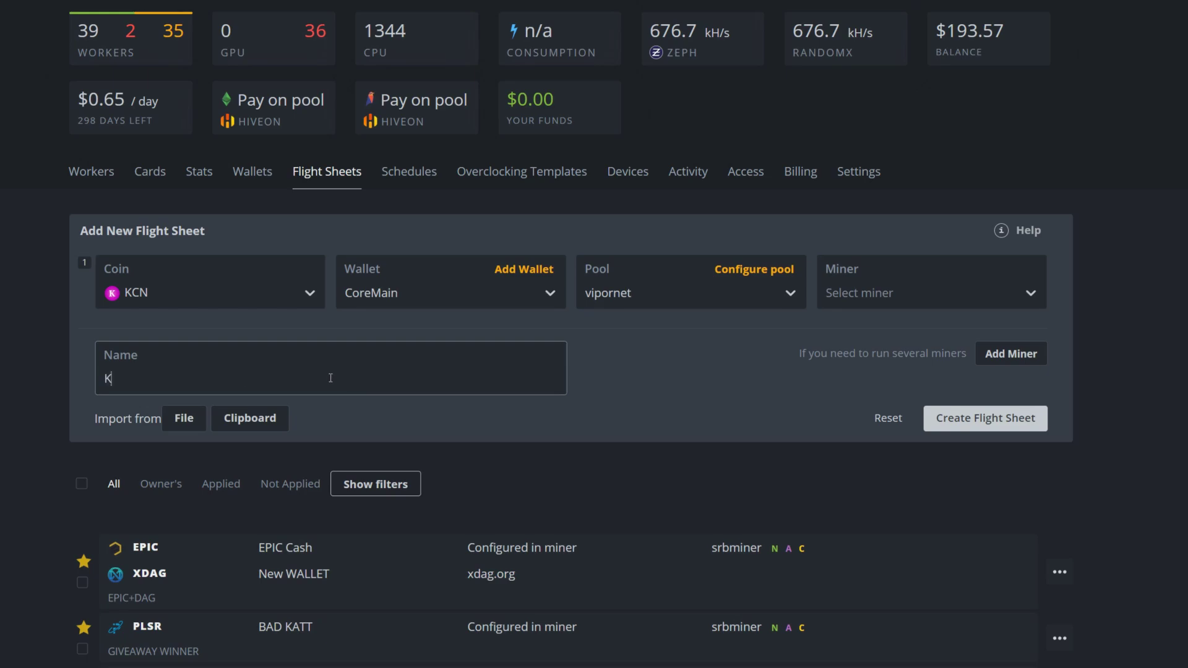
text(ylacoin Videotest)
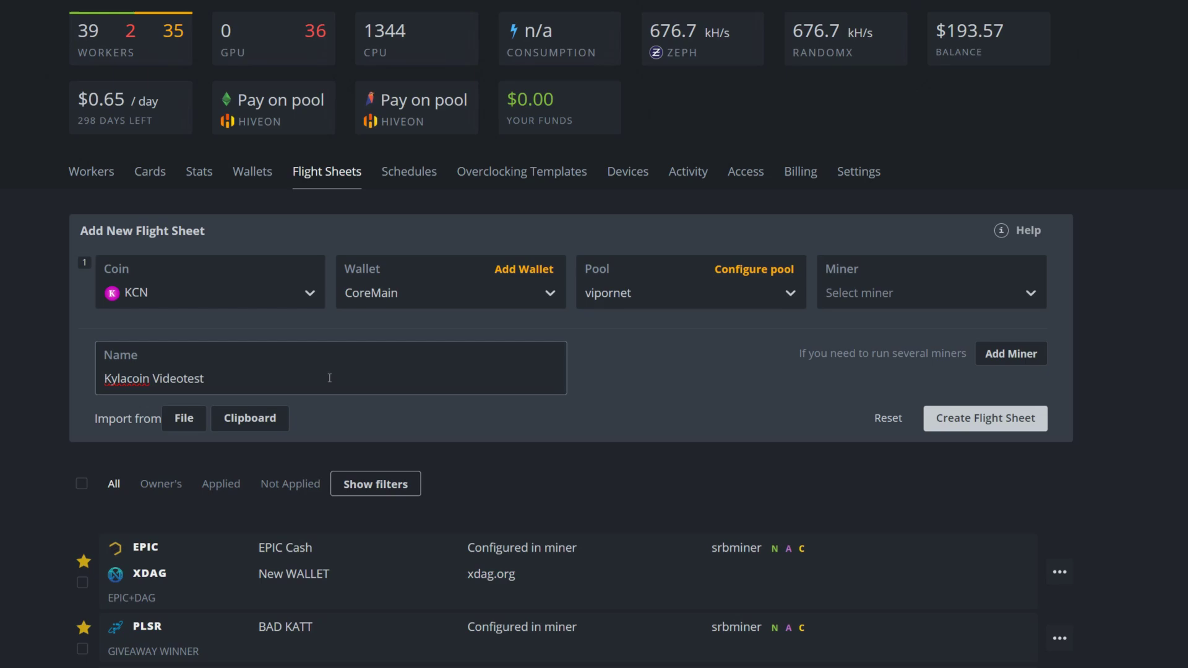
click(892, 294)
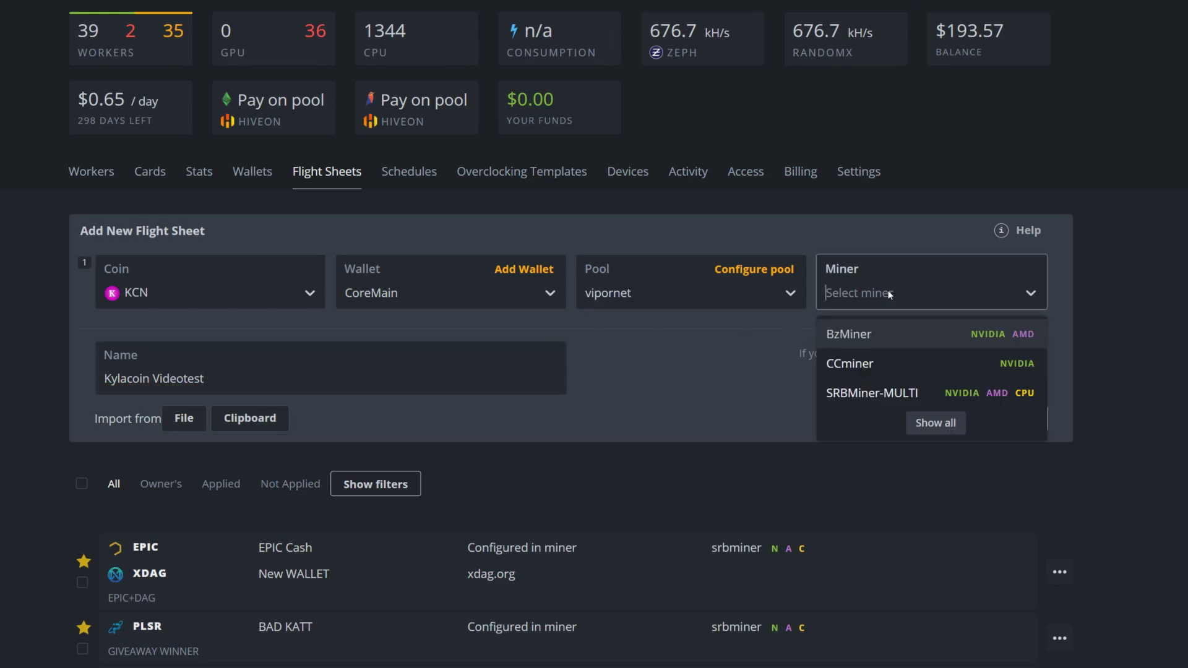
click(935, 423)
Step: Select the Custom miner, open its setup, and copy the TT-Miner-2024.2.1B3.Hive.tar.gz link from GitHub
text(c)
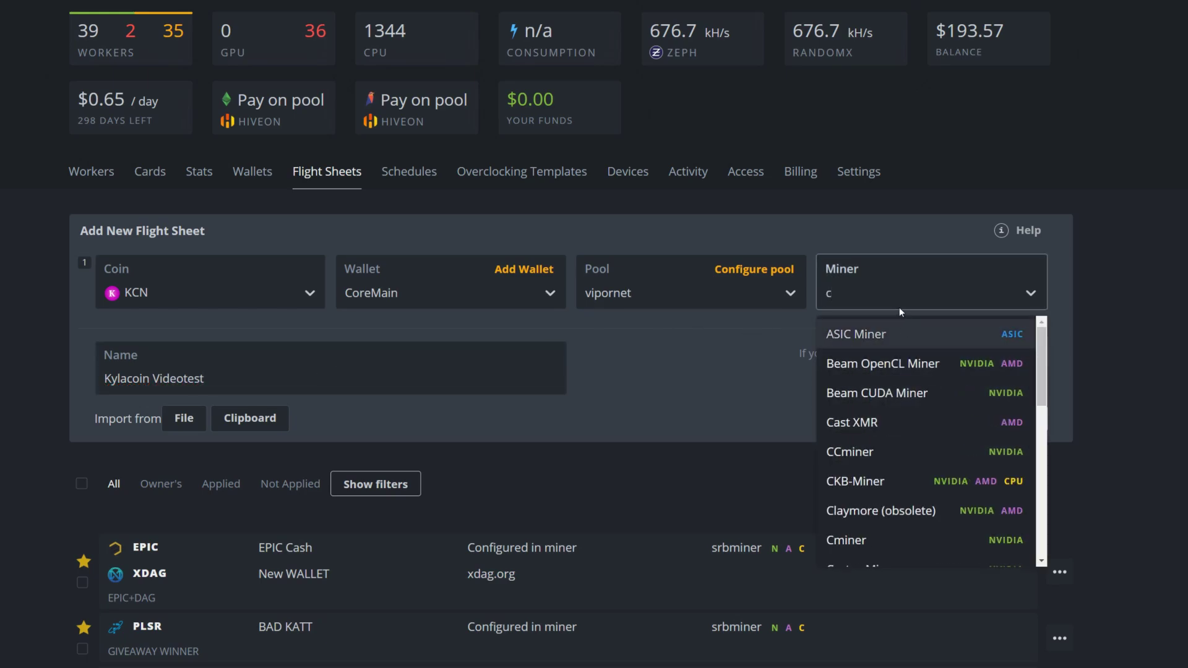
text(u)
click(862, 367)
click(949, 269)
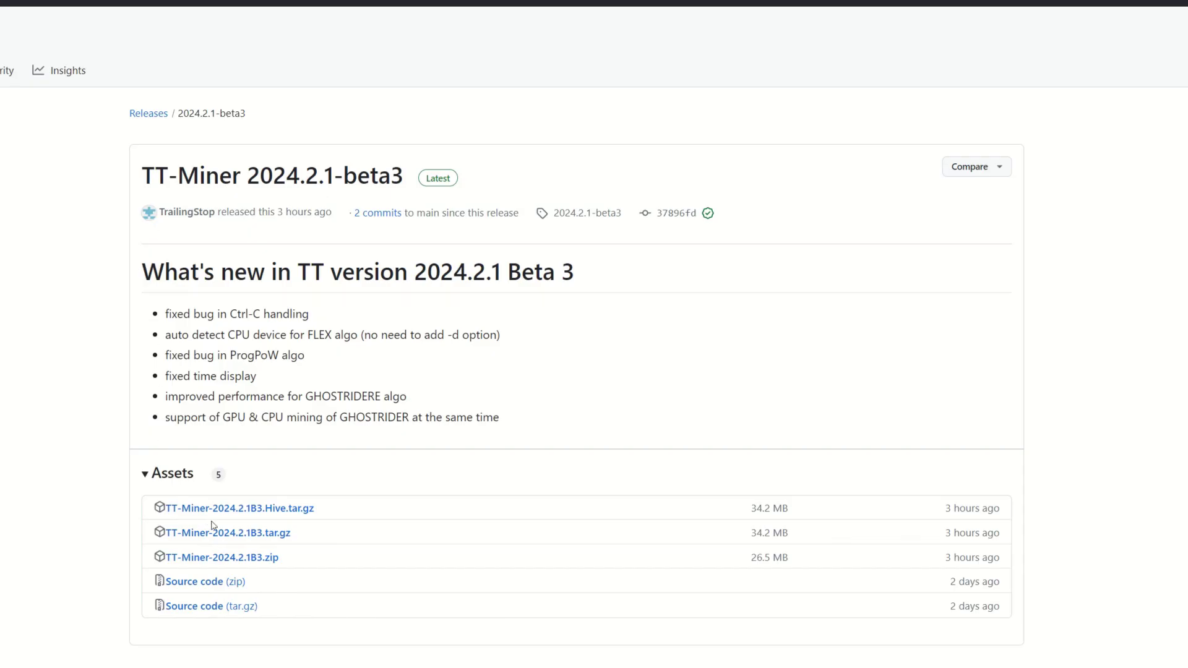
right_click(270, 516)
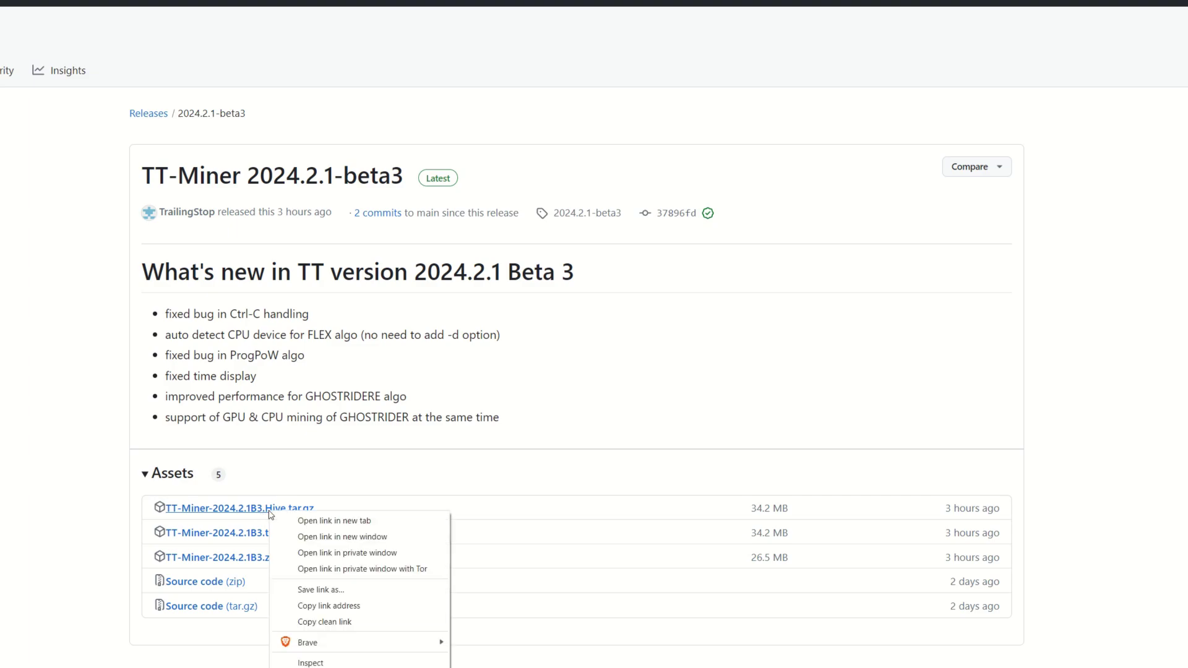
click(325, 606)
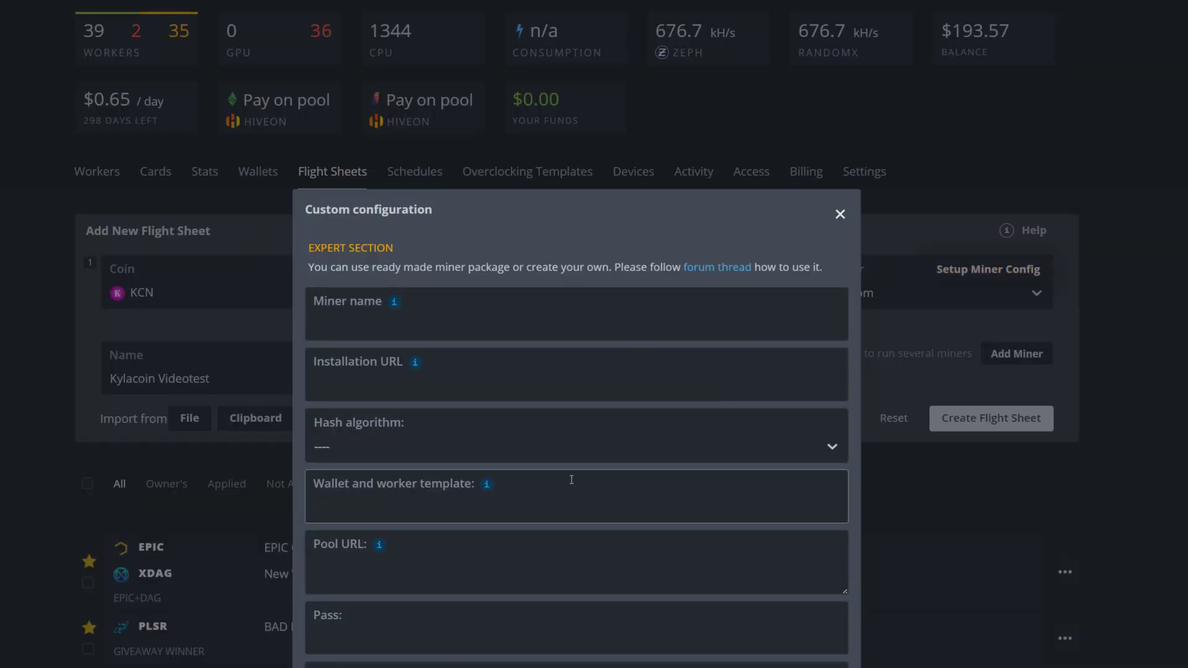
Step: Paste the TT-Miner Hive URL as installation URL, choose flex, and use the %WAL%.%WORKER_NAME% template
click(356, 386)
key(ctrl+v)
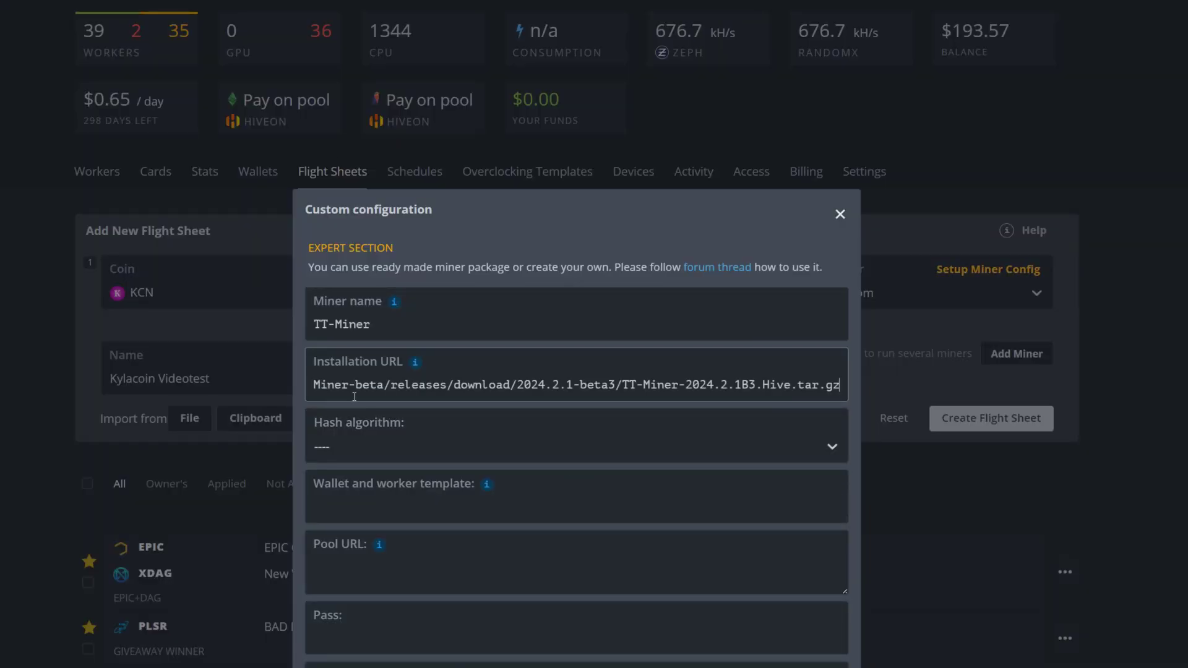
click(356, 443)
text(flex)
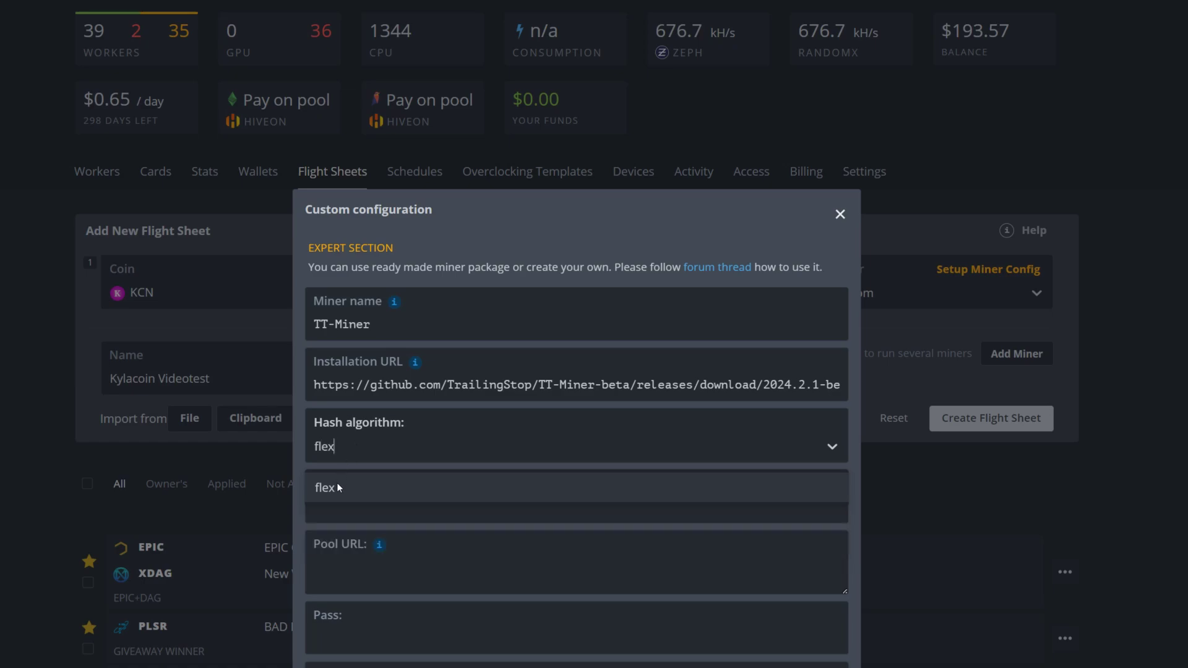
click(336, 488)
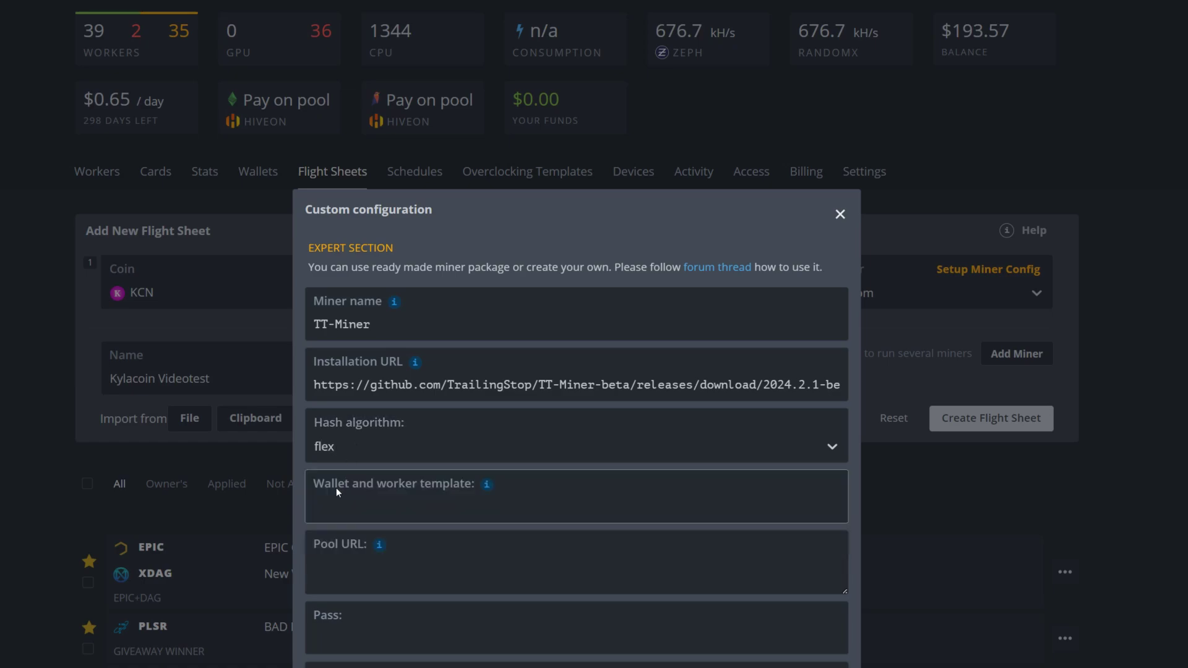
mouse_move(486, 484)
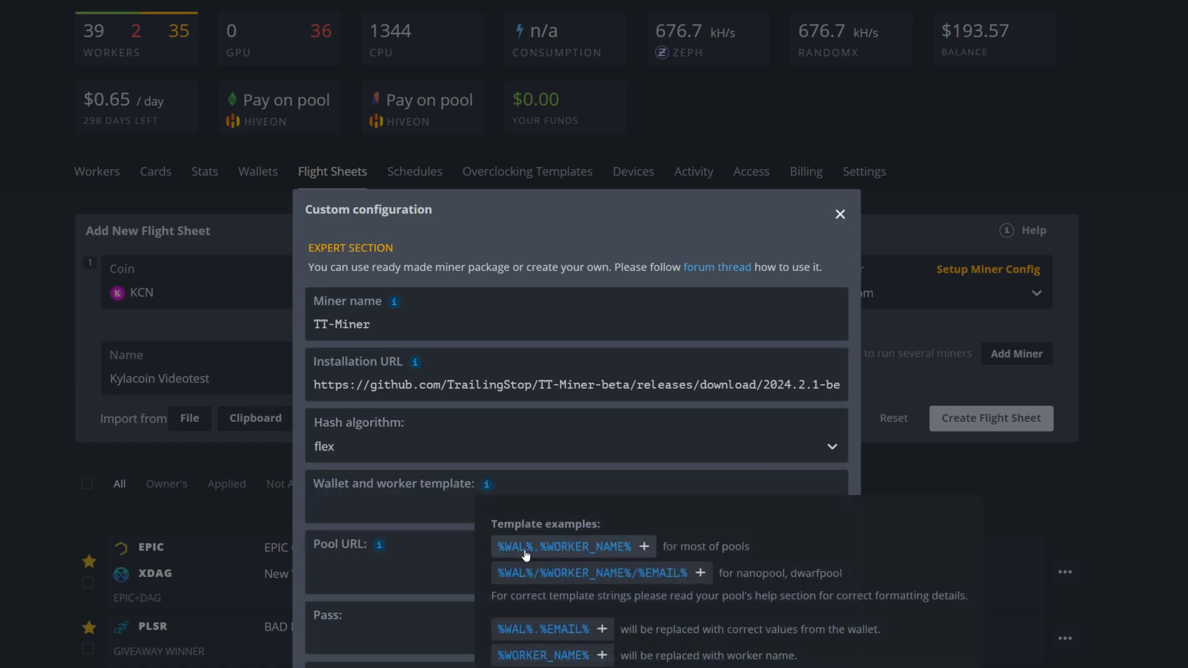
click(594, 546)
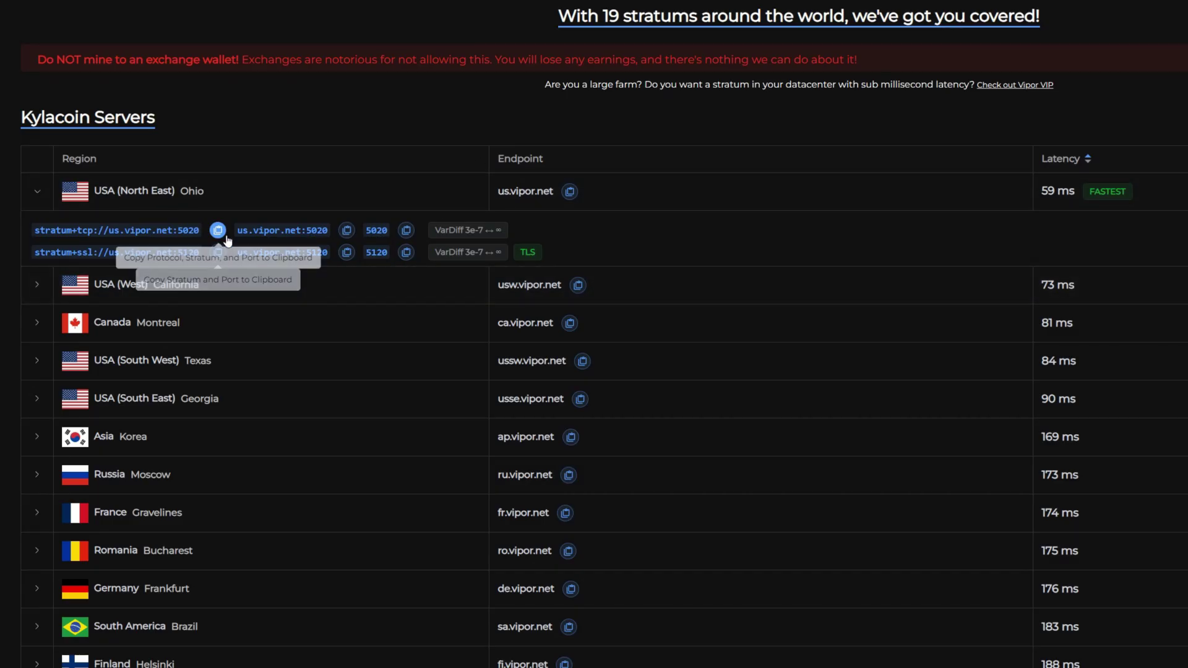
Step: Set the pool URL to stratum+tcp://us.vipor.net:5020 and apply the custom miner config
click(218, 230)
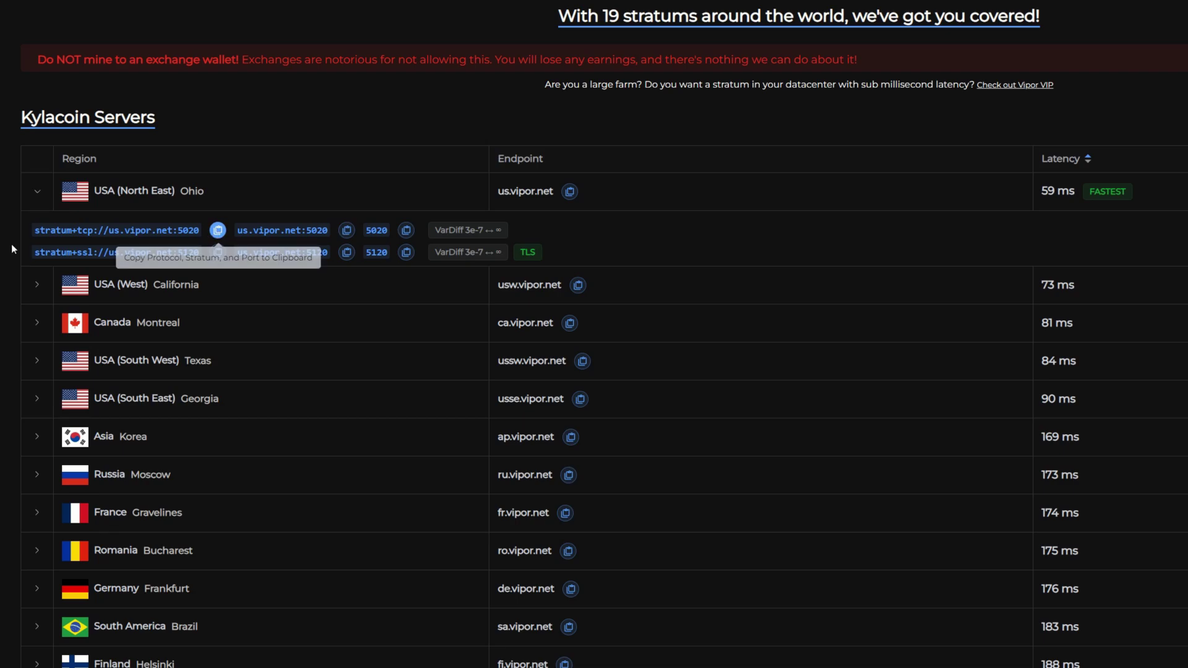
click(219, 232)
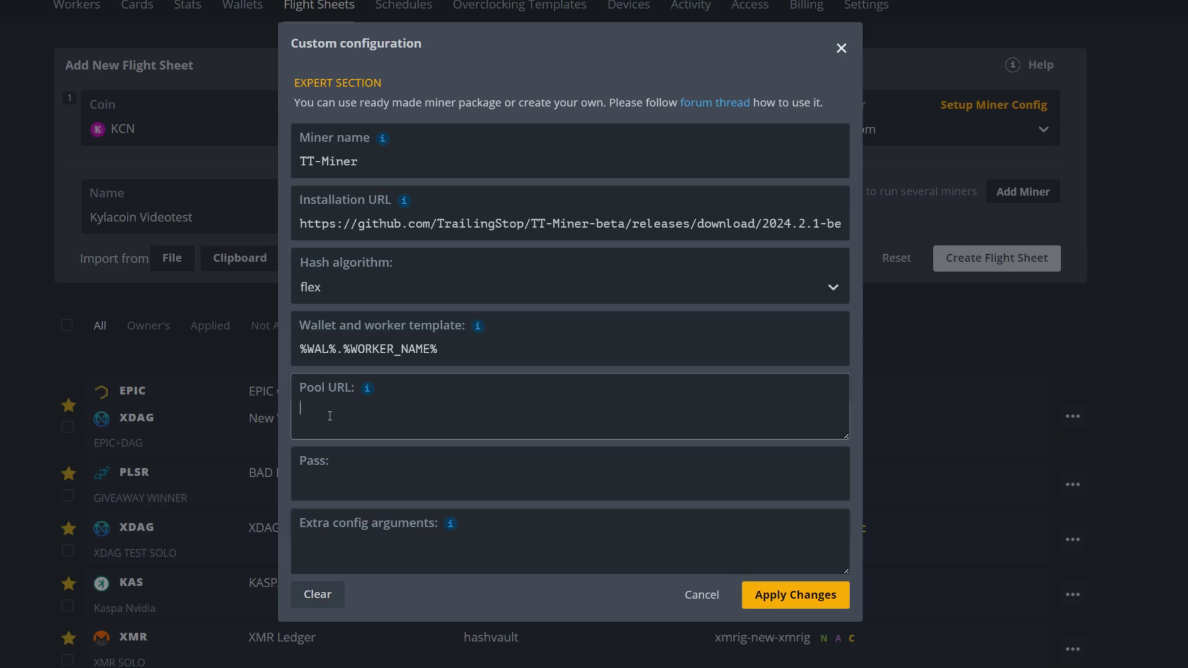
key(ctrl+v)
click(354, 546)
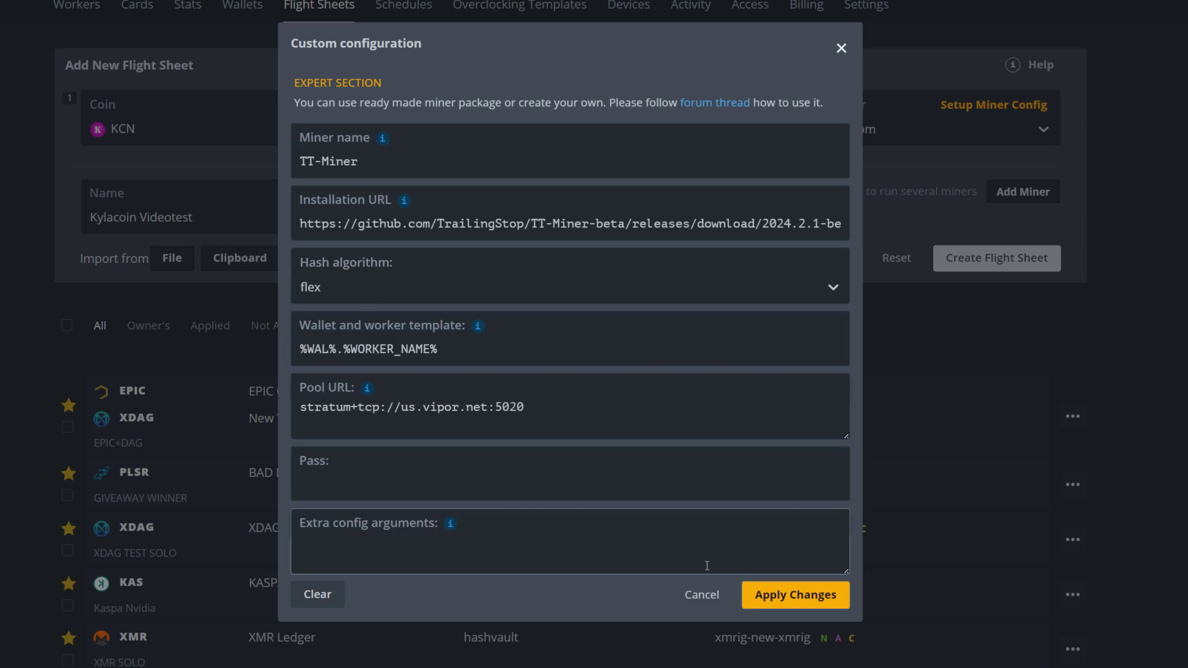
click(784, 600)
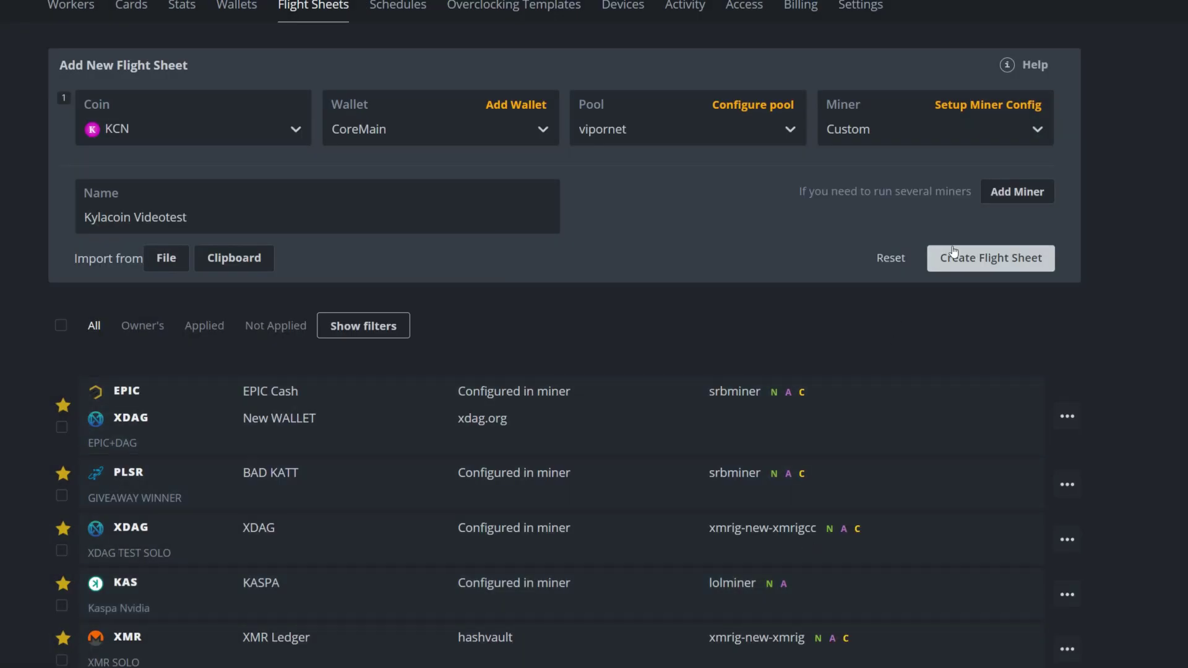
Step: Create the Kylacoin Videotest flight sheet and view Rig01_3900x's available flight sheets
click(962, 260)
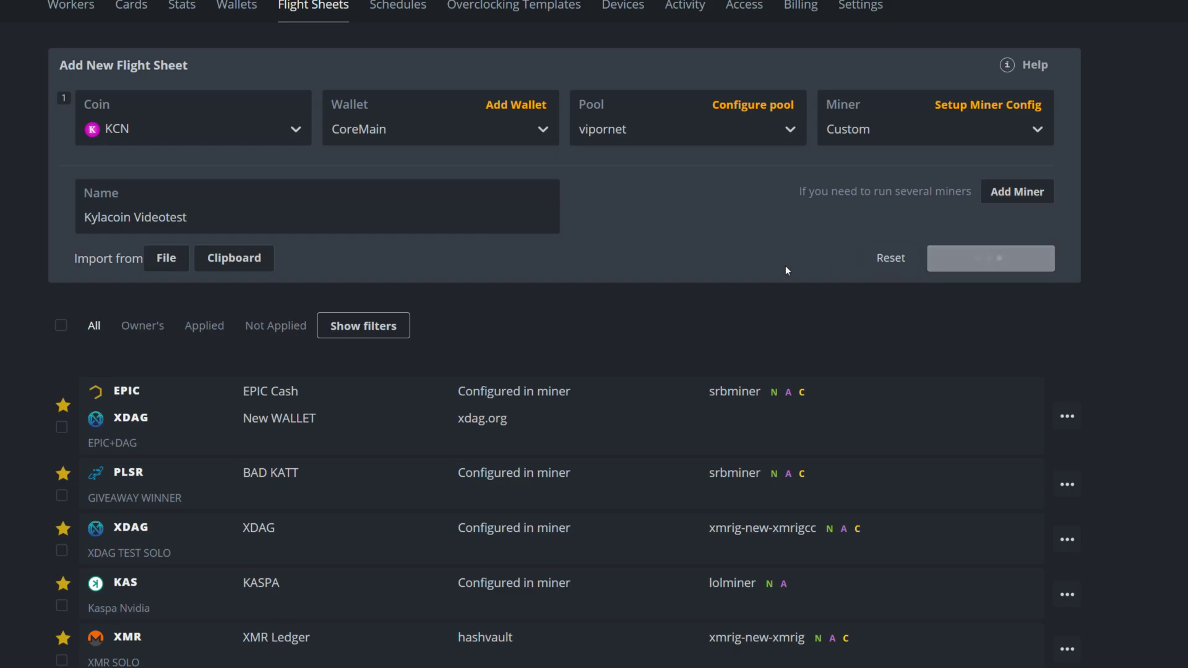
scroll(481, 347, down, 5)
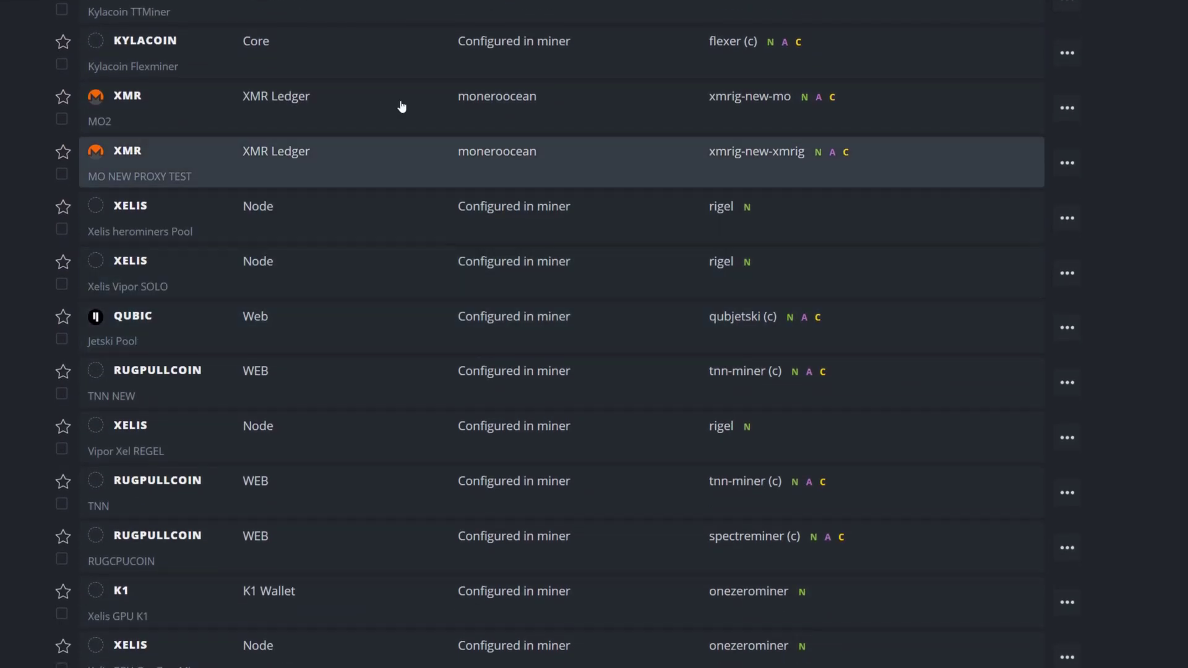
click(401, 106)
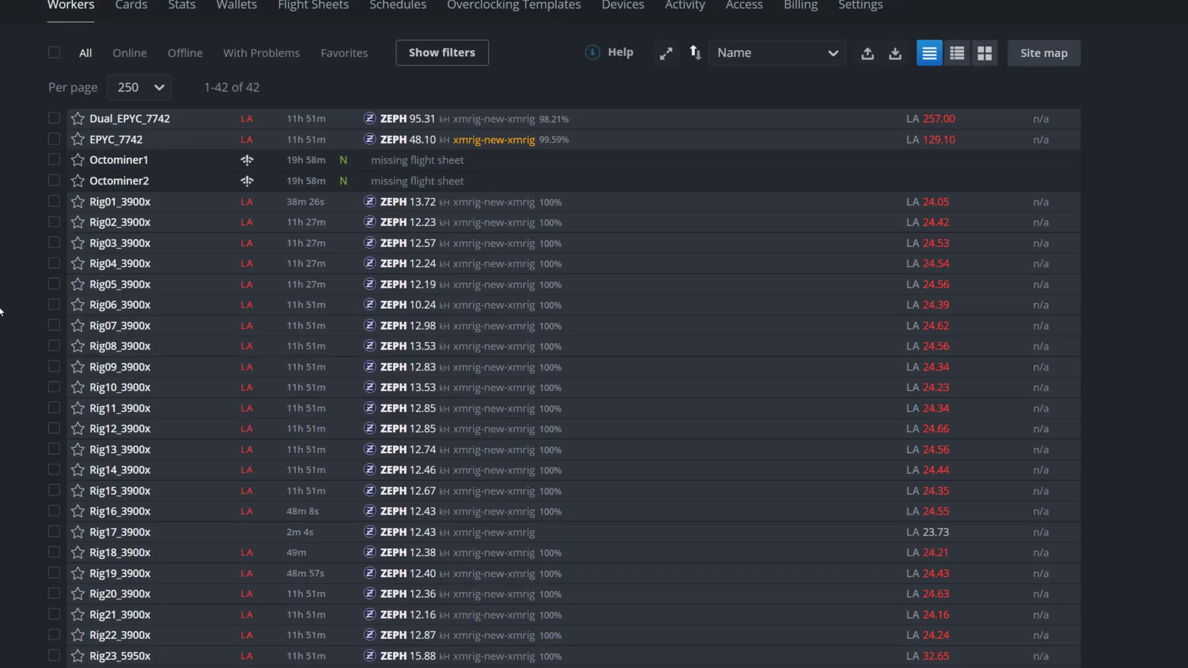
click(114, 203)
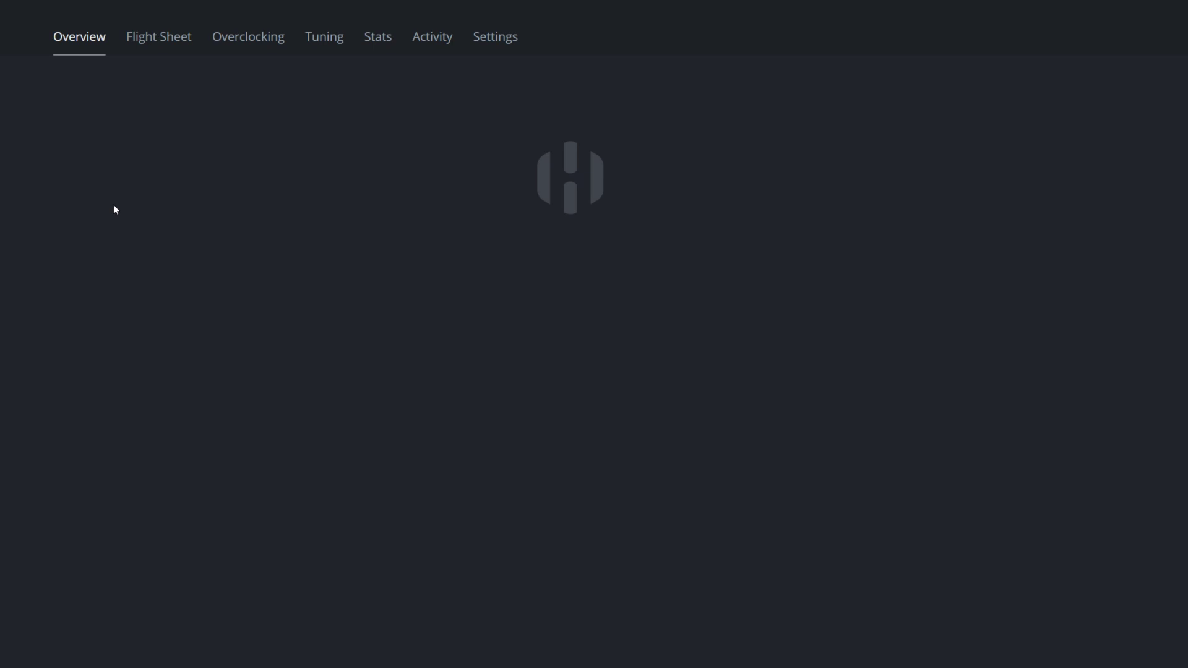
click(152, 50)
scroll(557, 659, down, 10)
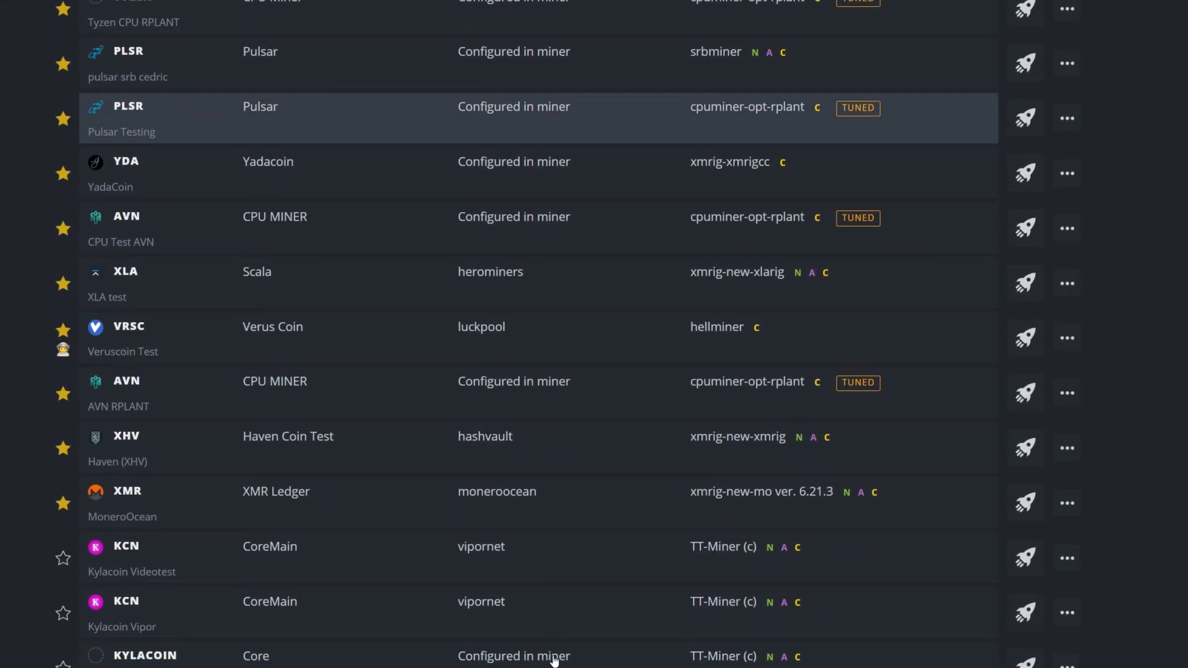
scroll(526, 637, down, 2)
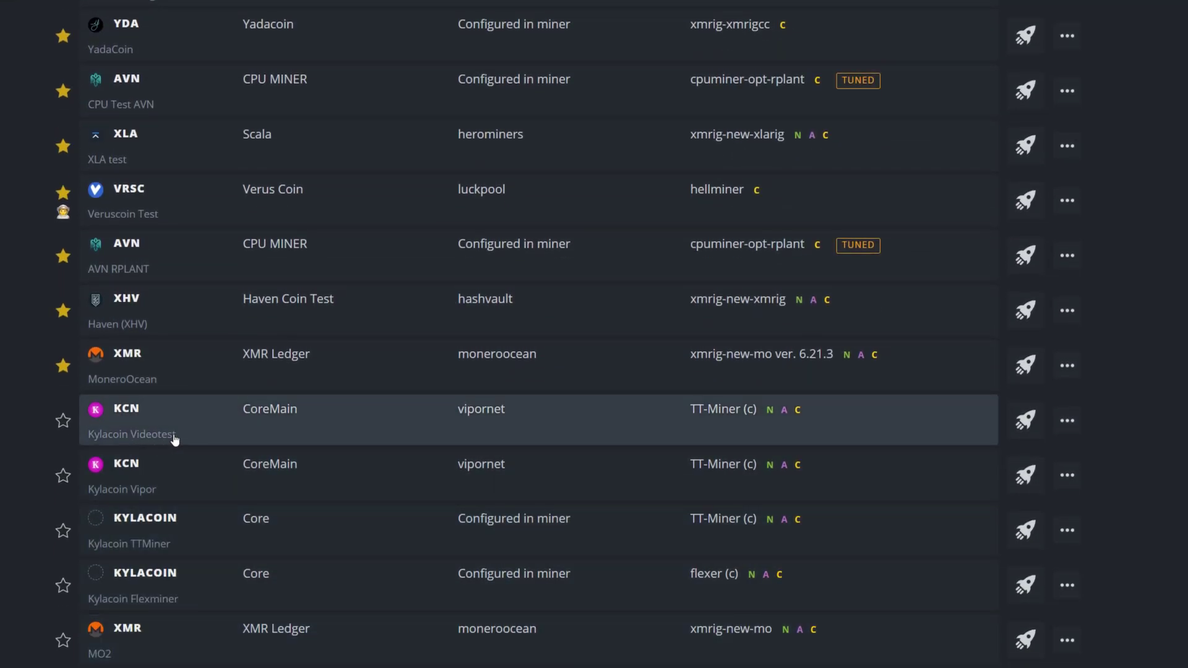